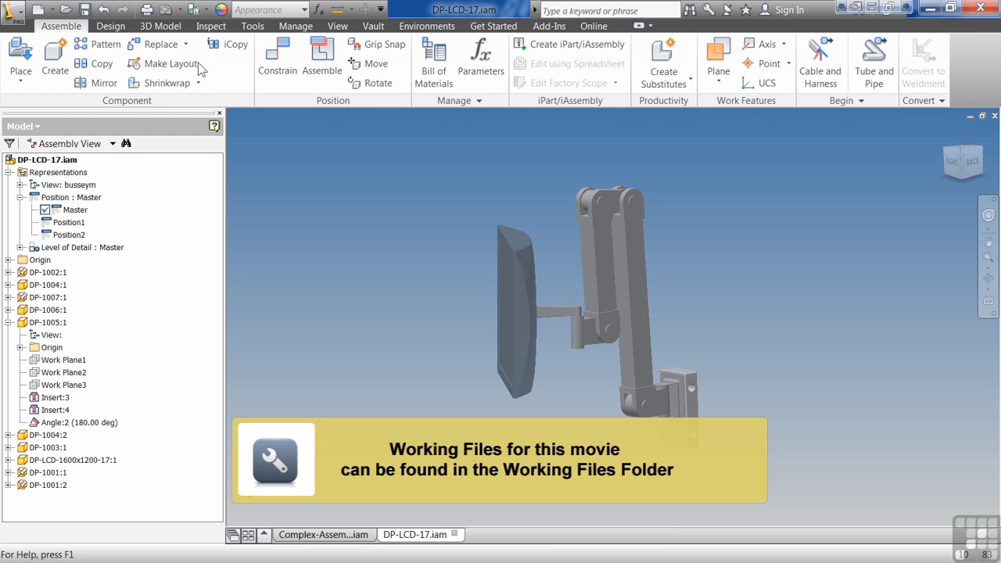
Run an interference analysis on all components from DP-1002:1 to DP-1001:2 and examine the highlighted overlaps.
{"action": "left_click", "coordinate": [205, 26]}
{"action": "left_click", "coordinate": [52, 62]}
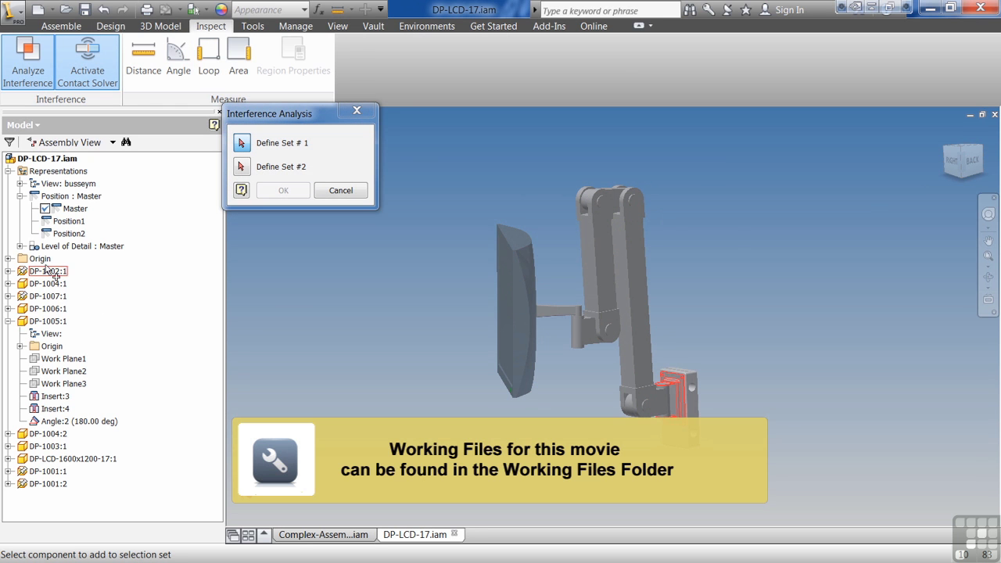
{"action": "left_click", "coordinate": [8, 321]}
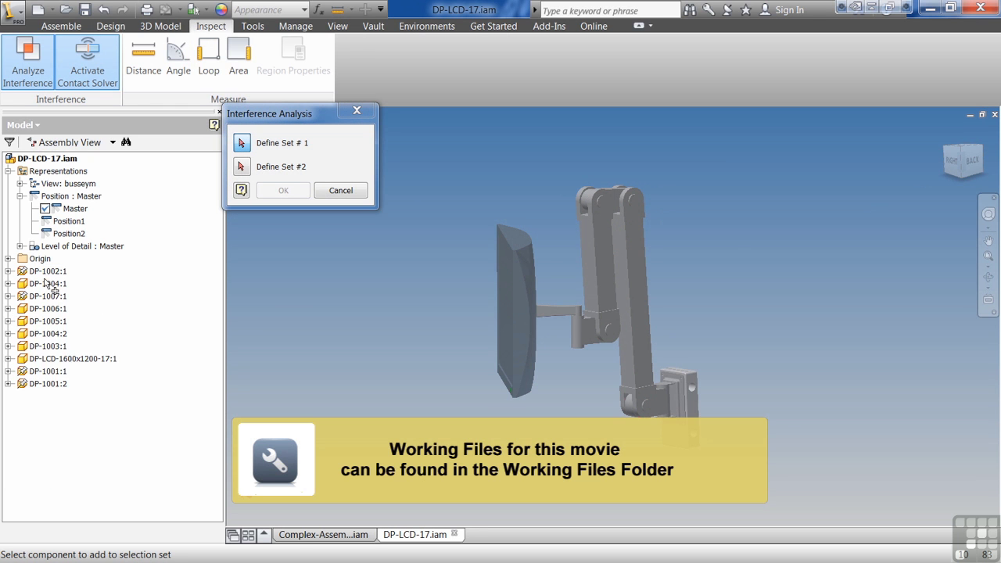
{"action": "left_click", "coordinate": [49, 272]}
{"action": "left_click", "coordinate": [48, 383], "text": "shift"}
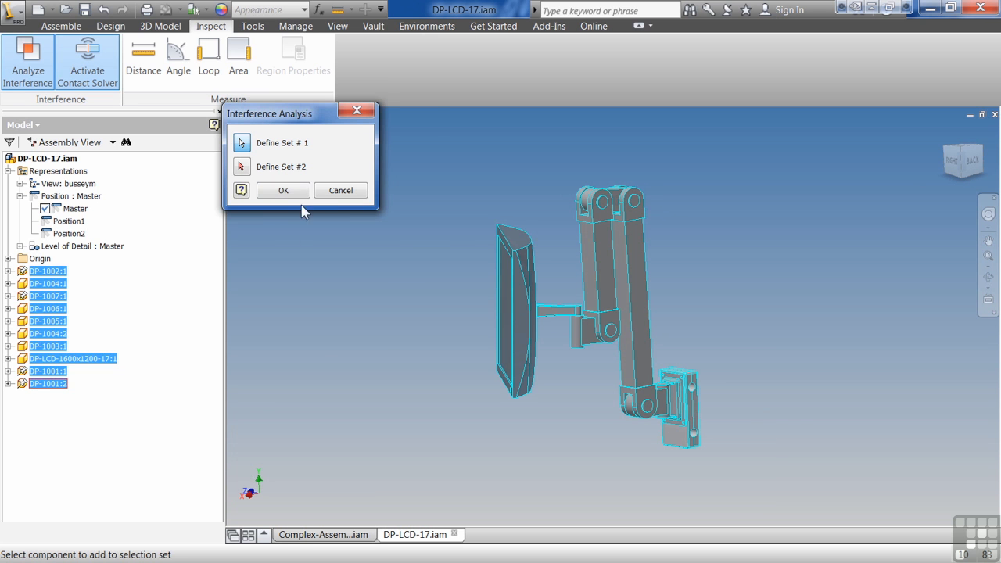
{"action": "left_click", "coordinate": [283, 191]}
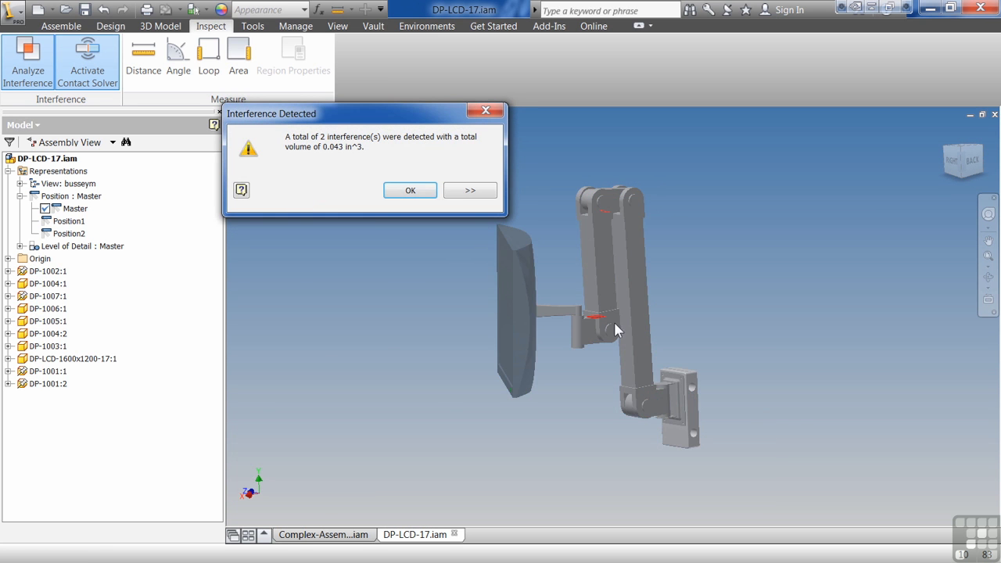
{"action": "scroll", "coordinate": [596, 325], "scroll_direction": "down", "scroll_amount": 5}
{"action": "scroll", "coordinate": [591, 310], "scroll_direction": "up", "scroll_amount": 5}
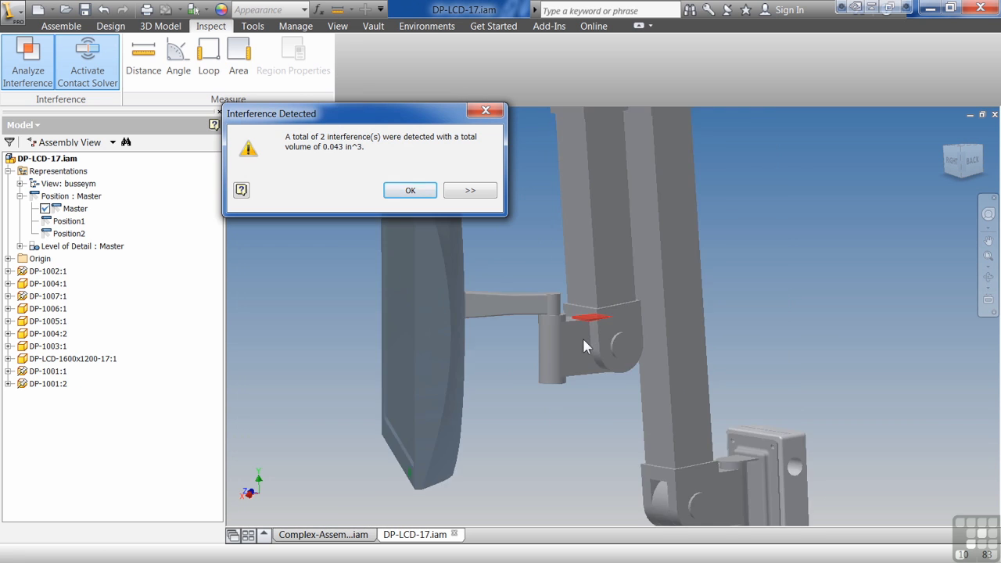
{"action": "left_click", "coordinate": [410, 190]}
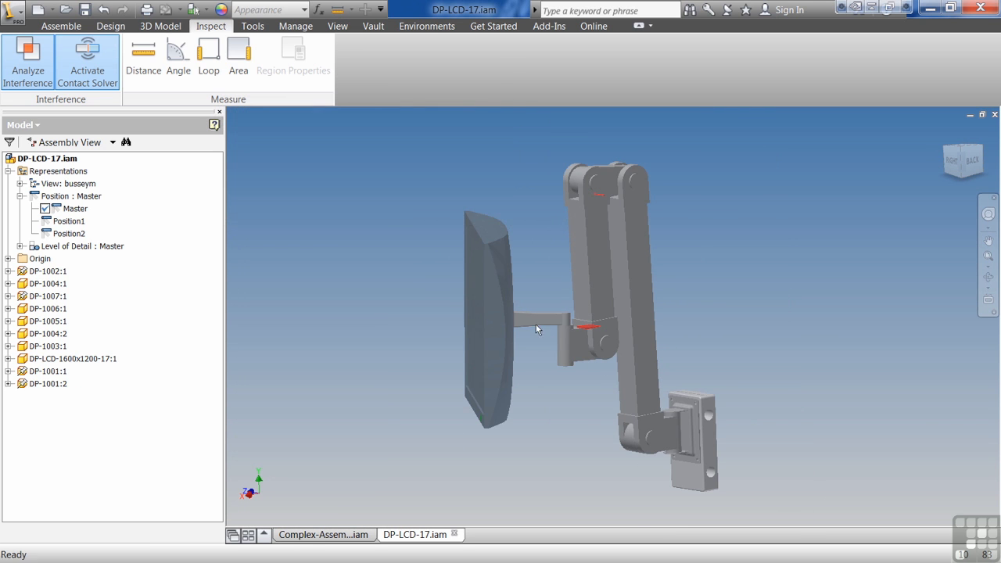
Swing the monitor and its connecting bracket downward away from arm DP-1005:1 to clear the overlaps.
{"action": "left_click_drag", "start_coordinate": [539, 328], "coordinate": [521, 384]}
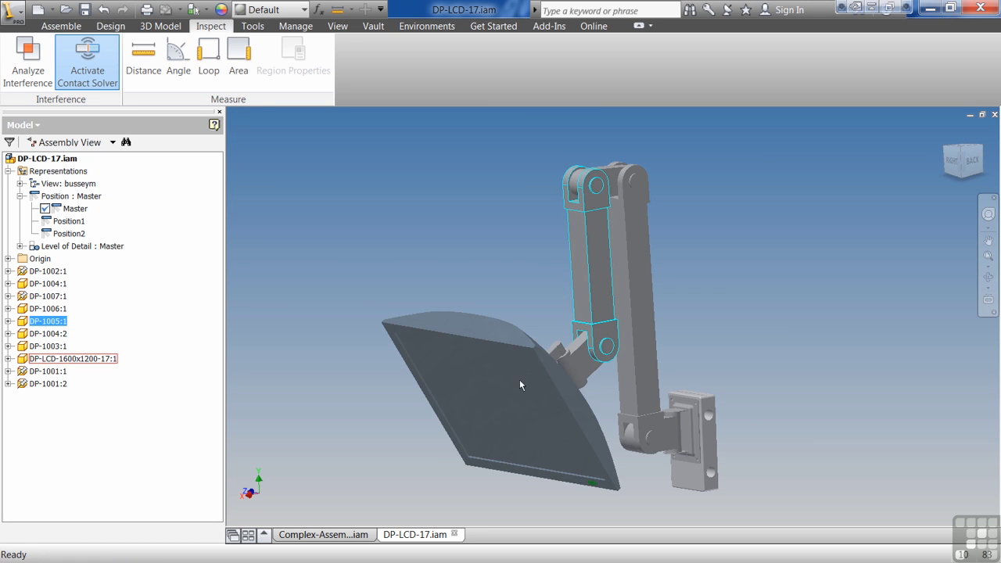
{"action": "left_click", "coordinate": [343, 292]}
{"action": "key", "text": "F6"}
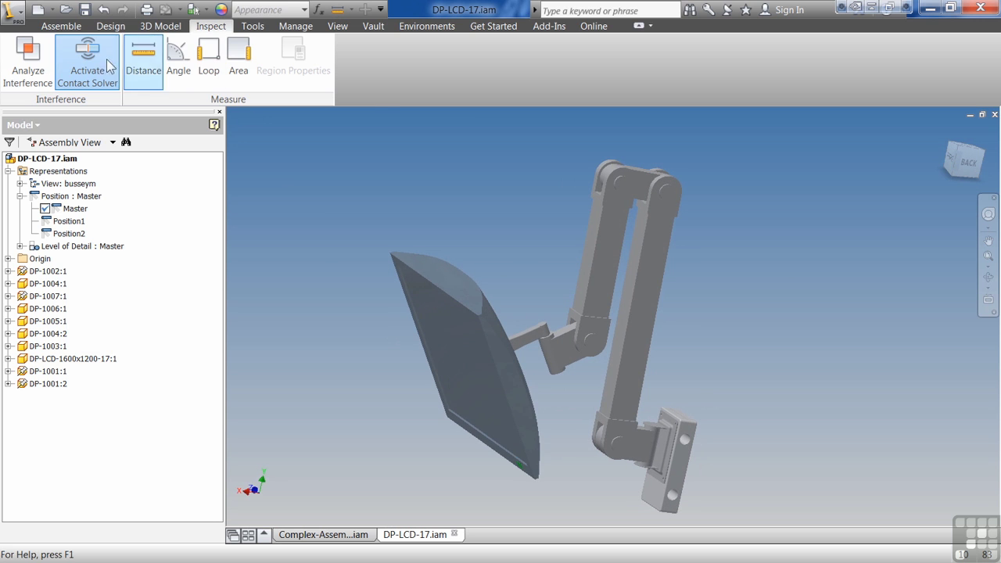
Repeat the interference analysis on every component from DP-1002:1 to DP-1001:2 with the monitor repositioned.
{"action": "left_click", "coordinate": [41, 66]}
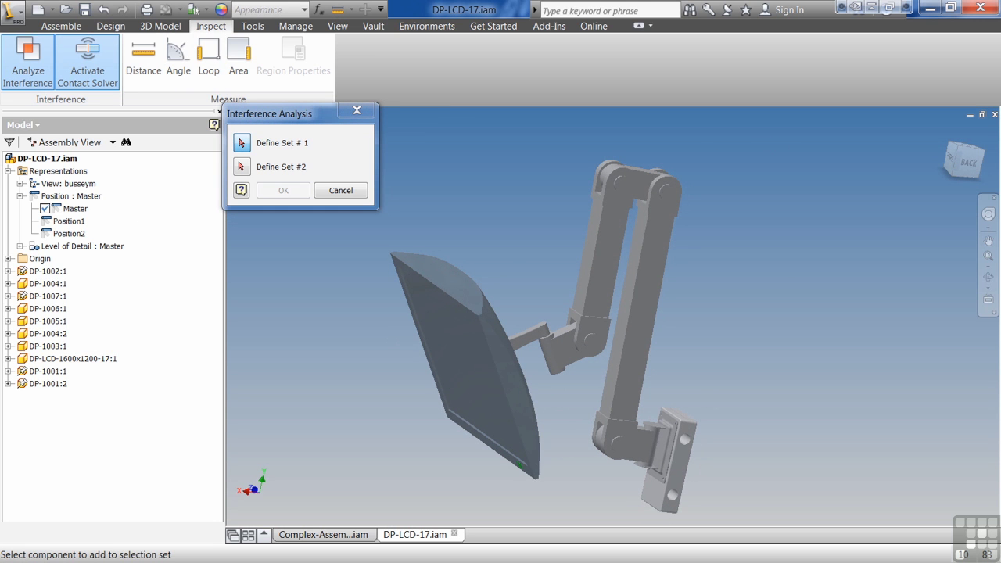
{"action": "left_click", "coordinate": [49, 272]}
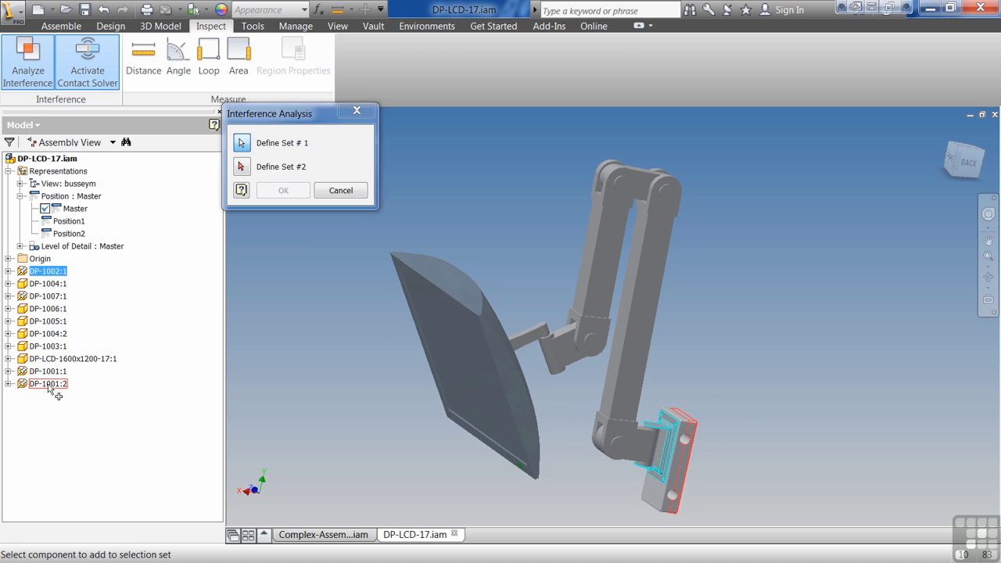
{"action": "left_click", "coordinate": [48, 383], "text": "shift"}
{"action": "left_click", "coordinate": [283, 193]}
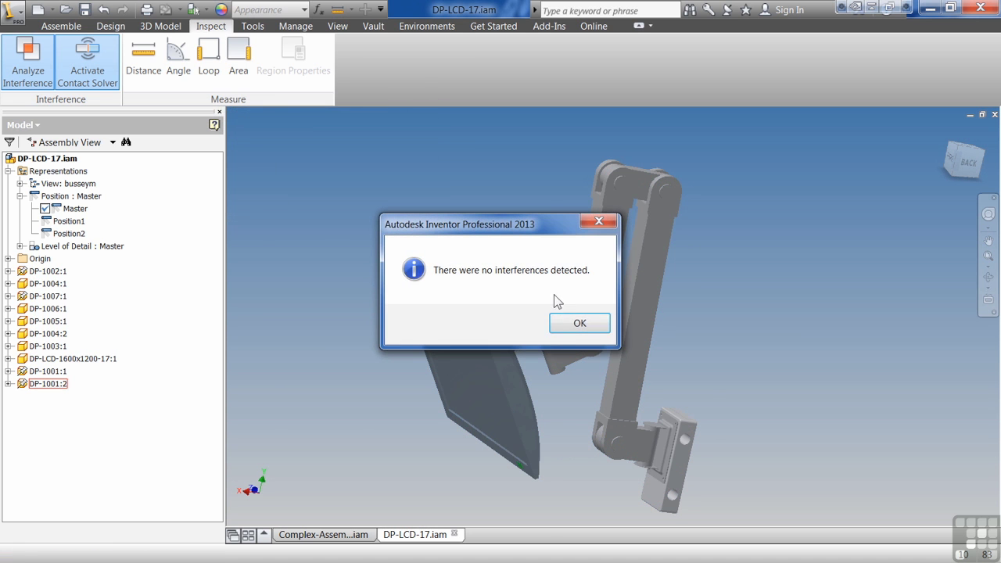
{"action": "left_click", "coordinate": [579, 324]}
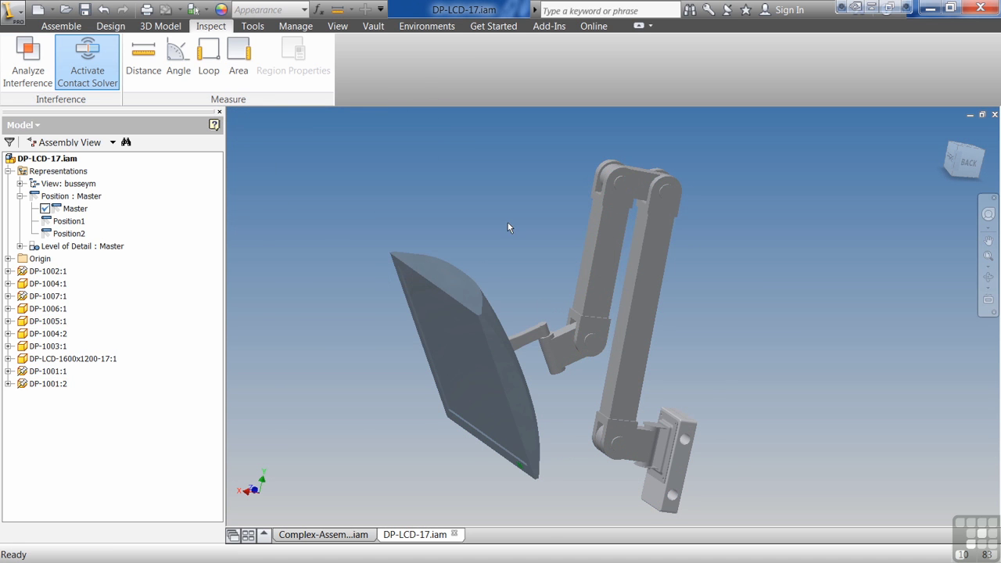
Add DP-1007:1, DP-1006:1, DP-1005:1 and DP-1004:2 to the contact set.
{"action": "key", "text": "F6"}
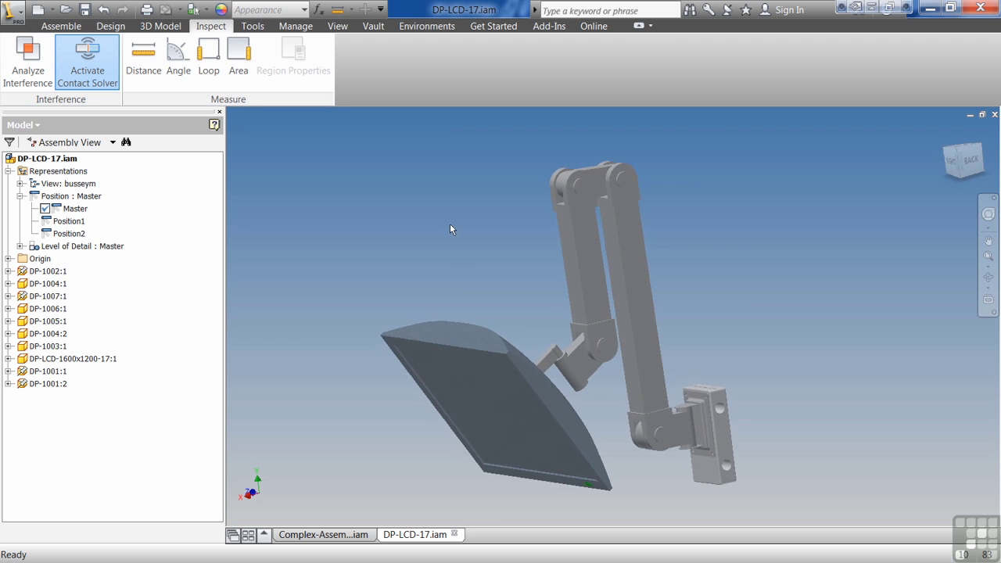
{"action": "left_click_drag", "start_coordinate": [574, 264], "coordinate": [529, 293]}
{"action": "left_click", "coordinate": [472, 253]}
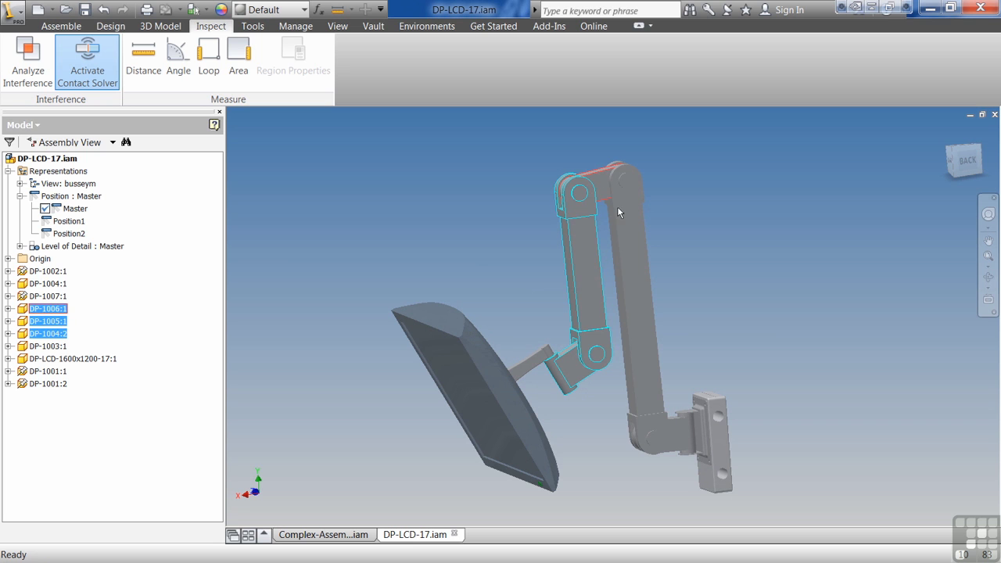
{"action": "right_click", "coordinate": [630, 269]}
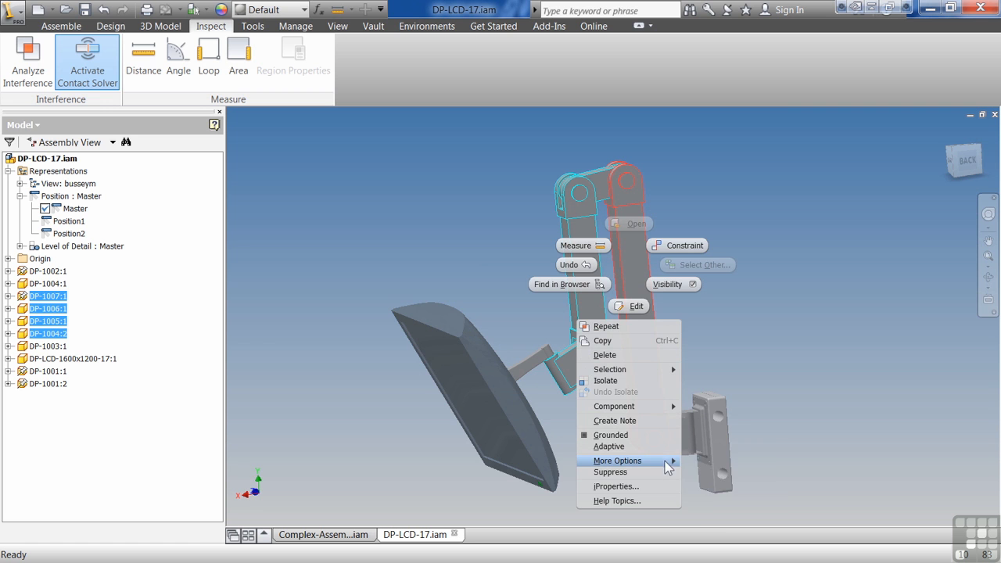
{"action": "mouse_move", "coordinate": [665, 462]}
{"action": "left_click", "coordinate": [712, 496]}
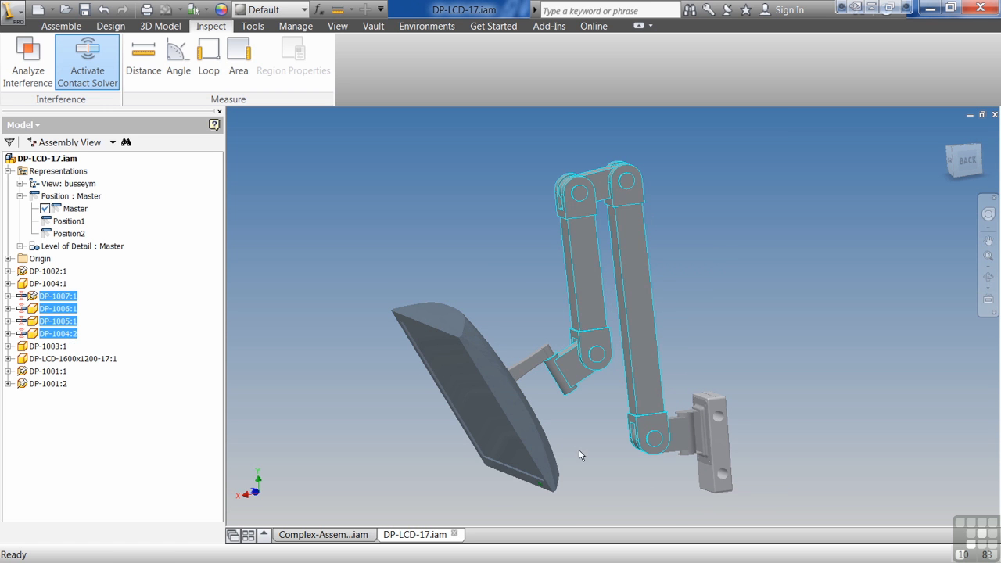
Move the monitor and arm DP-1005:1 up and down to test the contact between the arm components.
{"action": "left_click_drag", "start_coordinate": [450, 367], "coordinate": [429, 431]}
{"action": "left_click_drag", "start_coordinate": [583, 299], "coordinate": [581, 240]}
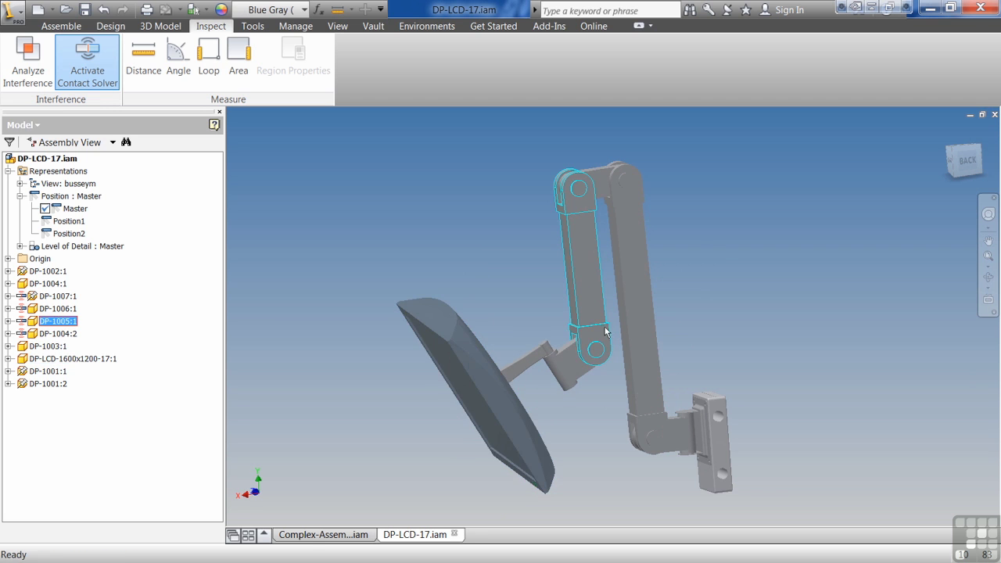
{"action": "left_click_drag", "start_coordinate": [501, 333], "coordinate": [478, 287]}
{"action": "left_click_drag", "start_coordinate": [583, 274], "coordinate": [592, 322]}
{"action": "left_click", "coordinate": [571, 221]}
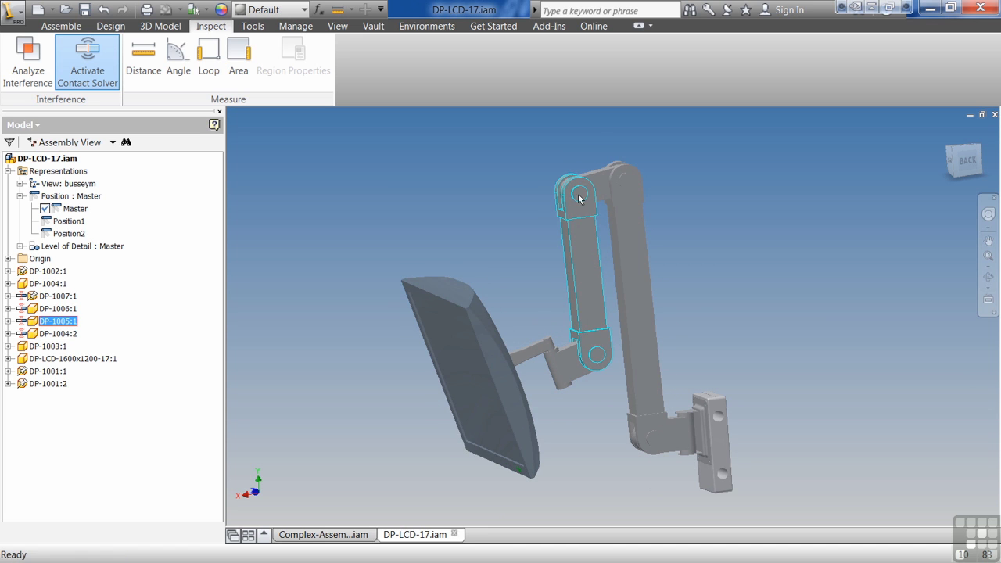
{"action": "mouse_move", "coordinate": [576, 197]}
{"action": "left_mouse_down"}
{"action": "mouse_move", "coordinate": [585, 166]}
{"action": "mouse_move", "coordinate": [581, 188]}
{"action": "left_mouse_up"}
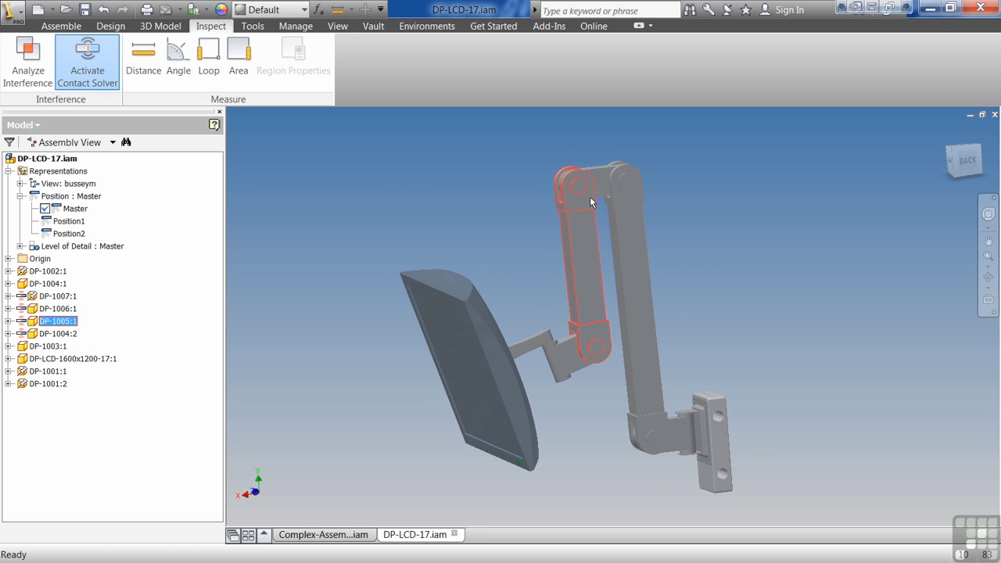
{"action": "left_click", "coordinate": [521, 248]}
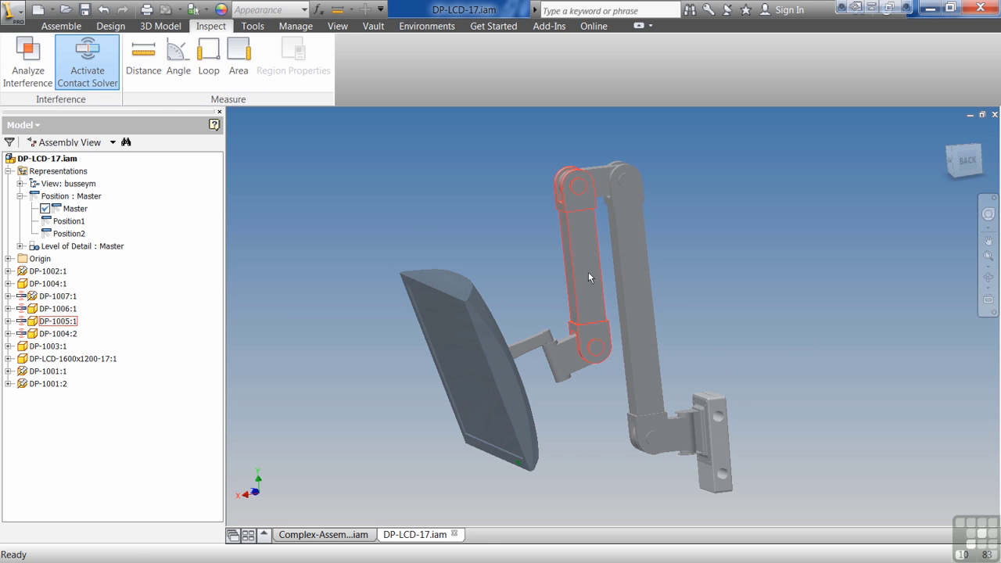
Shift arm DP-1005:1 slightly and rotate bracket DP-1004:2 through its travel to test its contact limits.
{"action": "left_click_drag", "start_coordinate": [589, 277], "coordinate": [588, 287]}
{"action": "left_click_drag", "start_coordinate": [564, 372], "coordinate": [356, 302]}
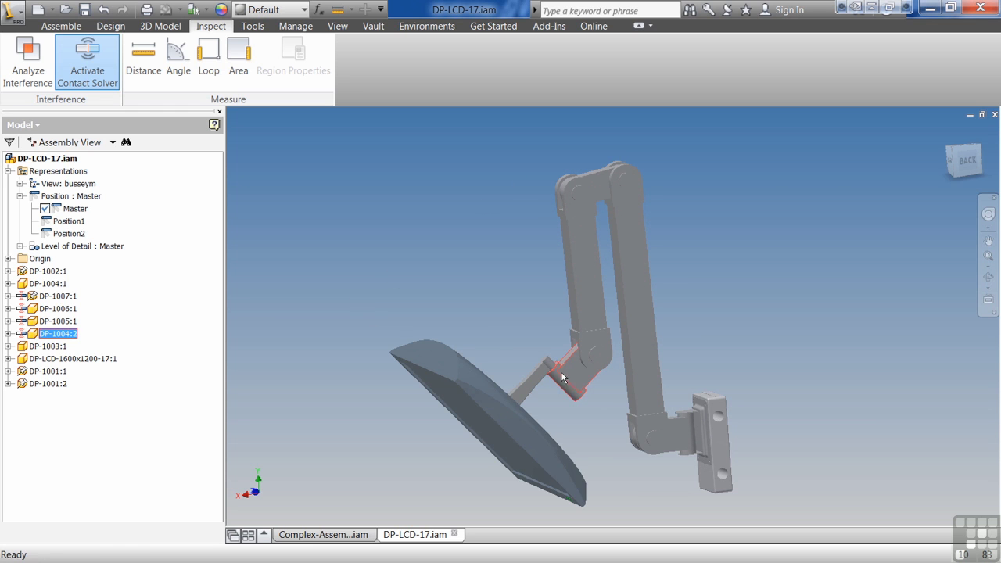
{"action": "left_click_drag", "start_coordinate": [560, 372], "coordinate": [535, 278]}
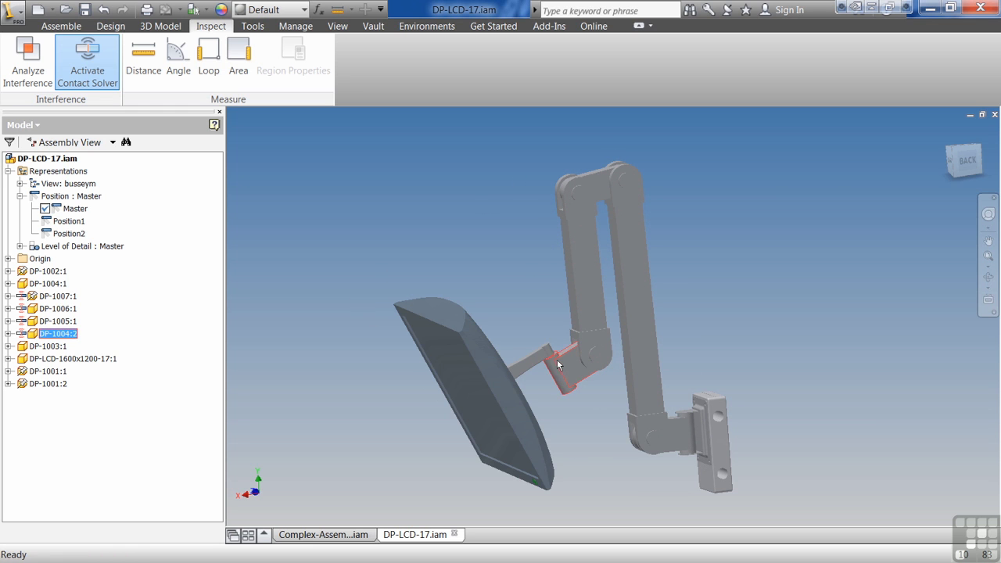
{"action": "left_click_drag", "start_coordinate": [557, 365], "coordinate": [577, 290]}
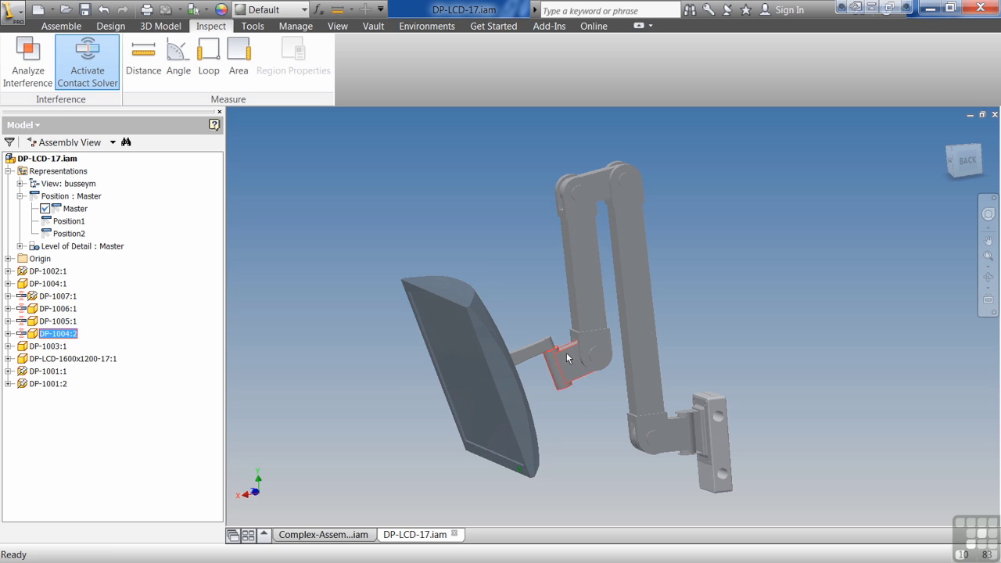
{"action": "left_click_drag", "start_coordinate": [566, 352], "coordinate": [647, 226]}
Unground the long arm DP-1007:1 and swing it over toward the monitor side.
{"action": "left_click", "coordinate": [58, 295]}
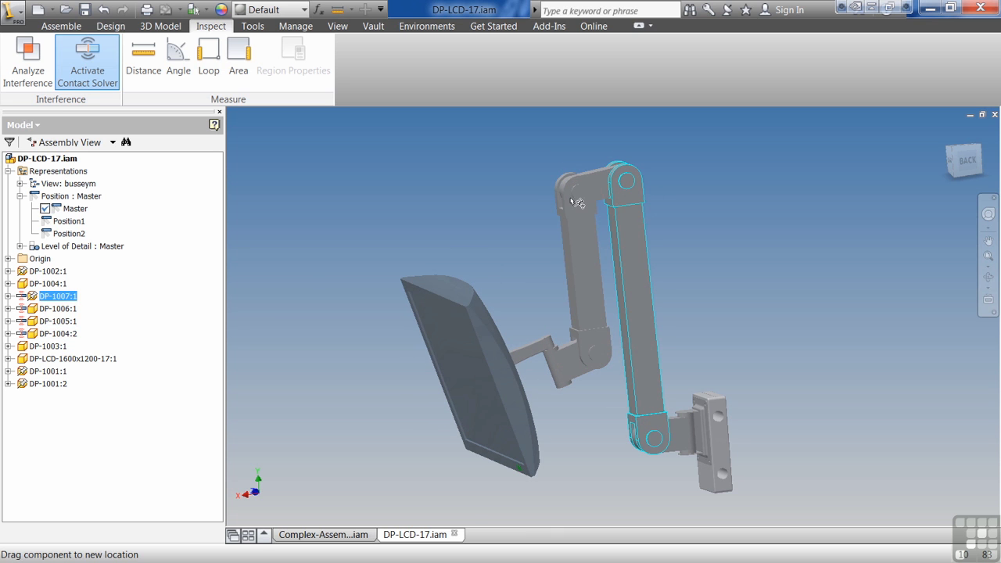
{"action": "right_click", "coordinate": [69, 297]}
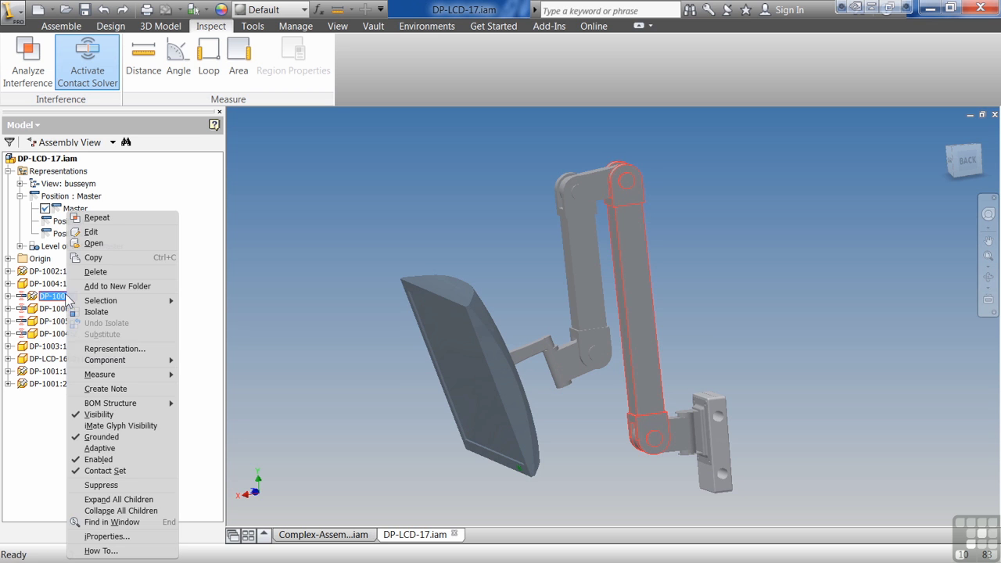
{"action": "left_click", "coordinate": [105, 471]}
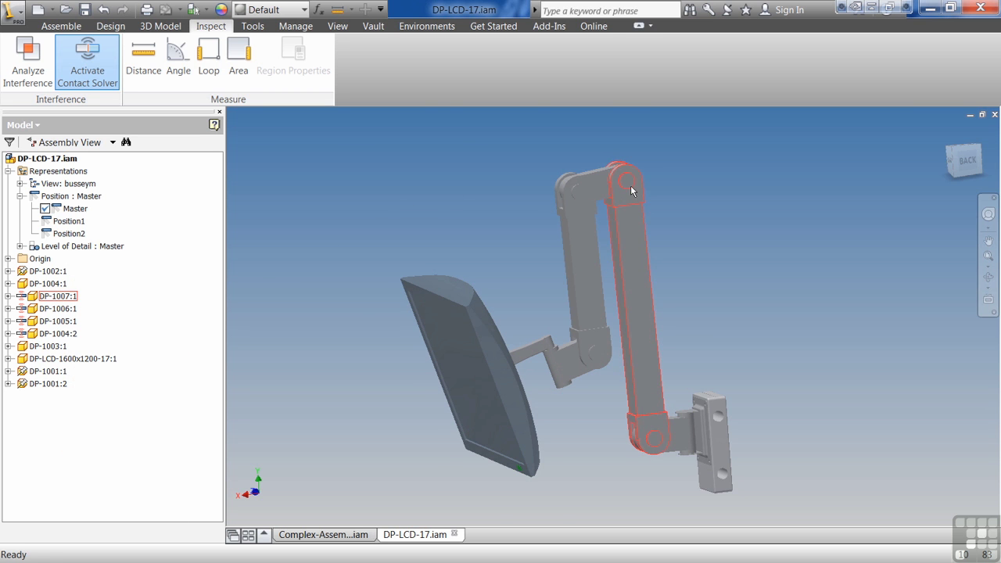
{"action": "left_click_drag", "start_coordinate": [634, 188], "coordinate": [583, 366]}
Suppress the 180-degree angle constraint Angle:2 on arm DP-1005:1.
{"action": "left_click", "coordinate": [58, 321]}
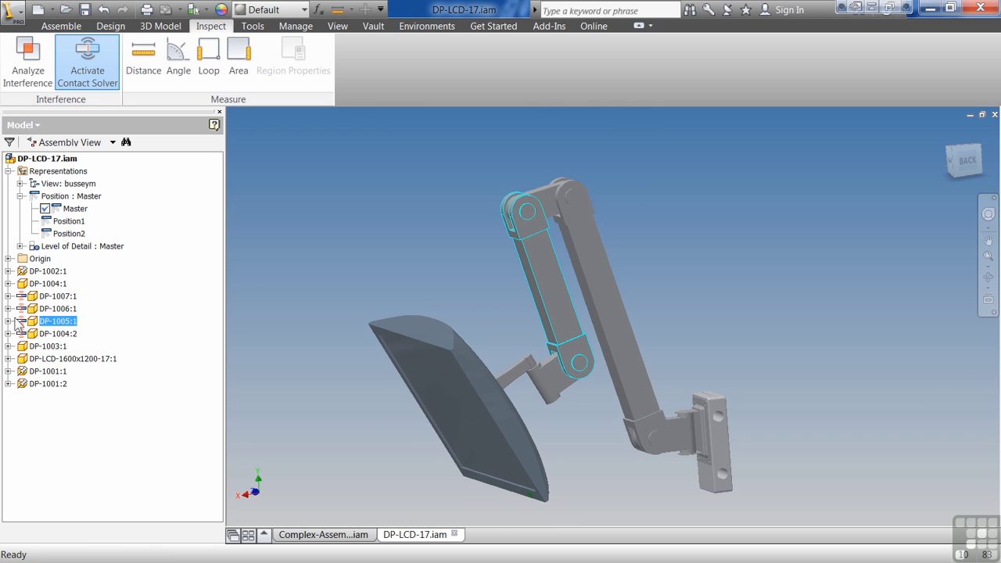
{"action": "left_click", "coordinate": [7, 321]}
{"action": "left_click", "coordinate": [58, 421]}
{"action": "right_click", "coordinate": [58, 421]}
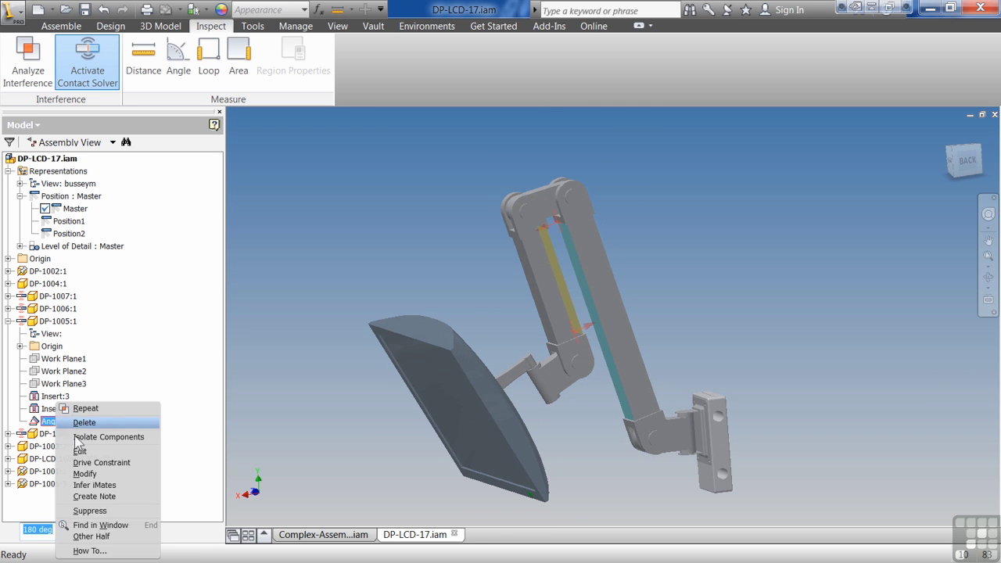
{"action": "left_click", "coordinate": [90, 511]}
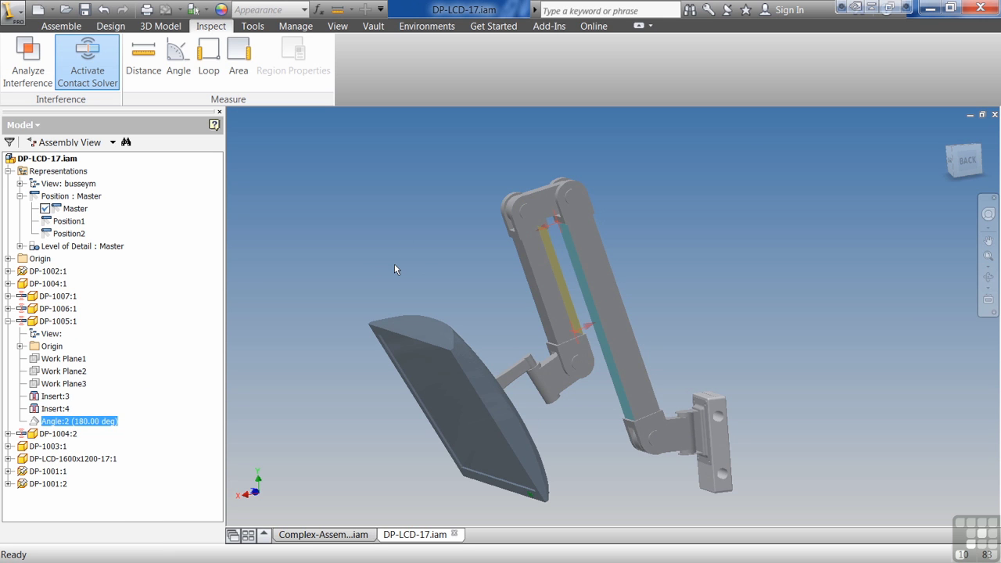
Swing arms DP-1005:1 and DP-1007:1 through their range of motion, ending extended up past the wall mount.
{"action": "left_click_drag", "start_coordinate": [577, 367], "coordinate": [567, 399]}
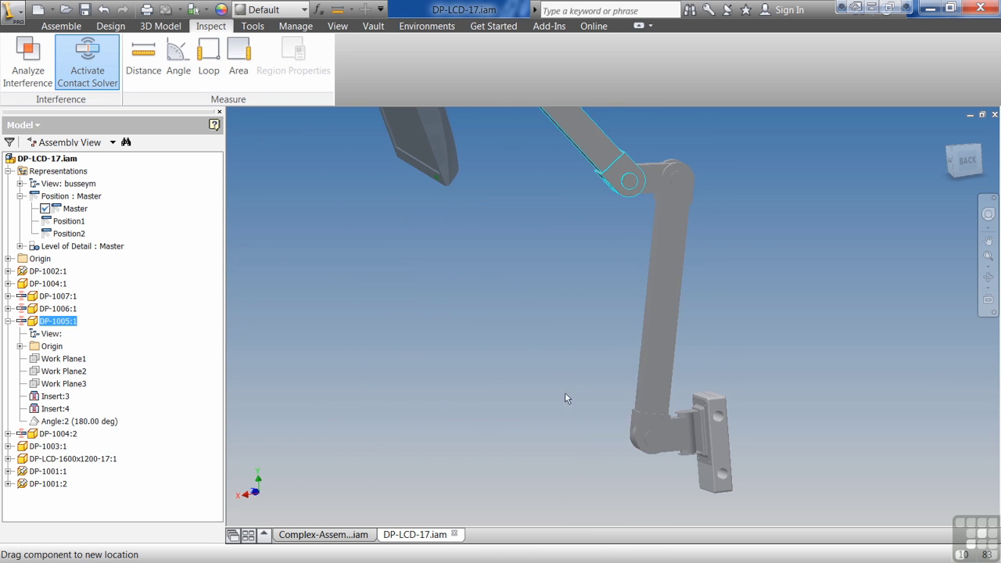
{"action": "left_click_drag", "start_coordinate": [643, 464], "coordinate": [463, 360]}
{"action": "left_click_drag", "start_coordinate": [384, 357], "coordinate": [571, 156]}
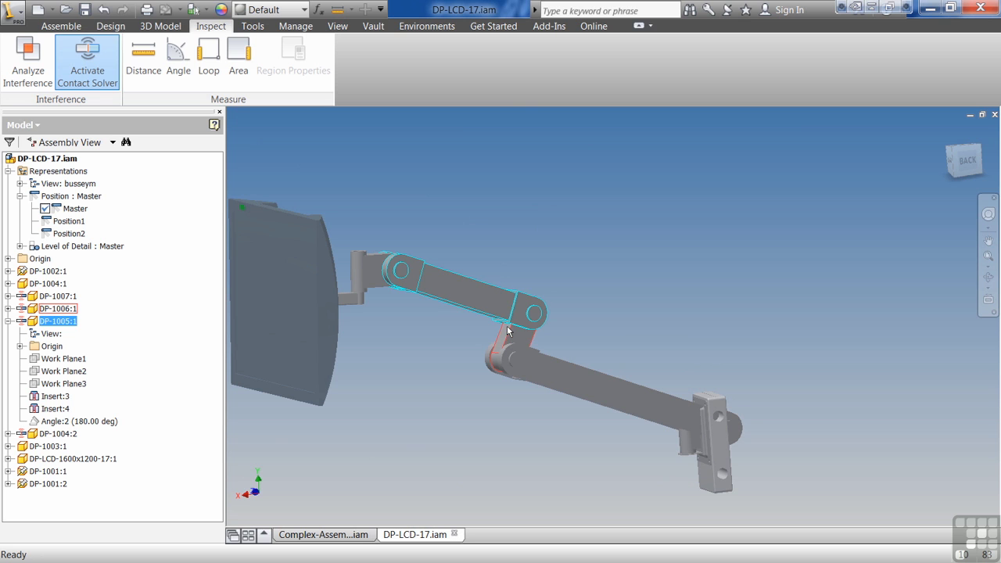
{"action": "left_click", "coordinate": [615, 318]}
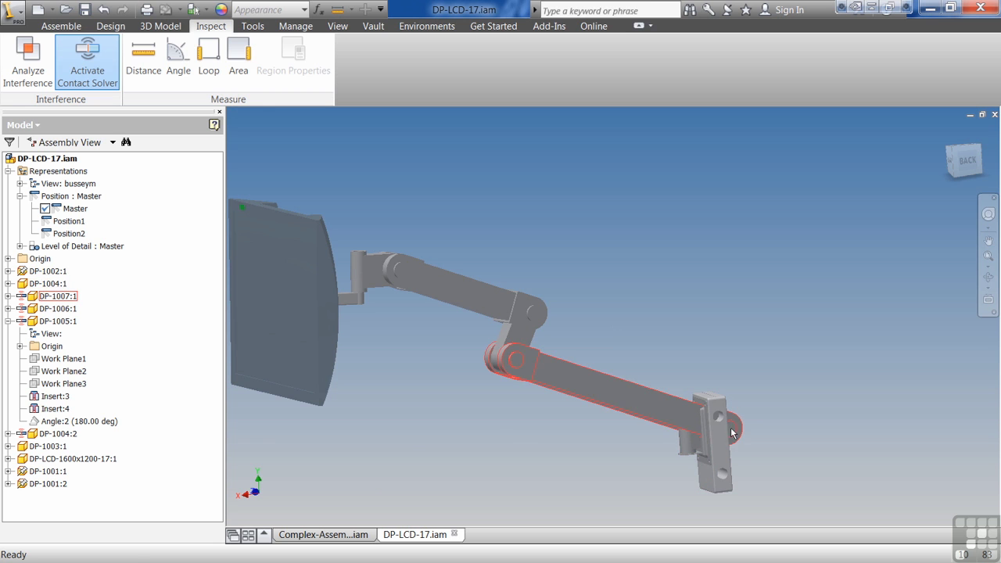
{"action": "left_click_drag", "start_coordinate": [726, 431], "coordinate": [640, 377]}
{"action": "left_click_drag", "start_coordinate": [706, 424], "coordinate": [936, 338]}
Ground the bracket DP-1004:1 beside the wall mount.
{"action": "left_click_drag", "start_coordinate": [701, 429], "coordinate": [689, 442]}
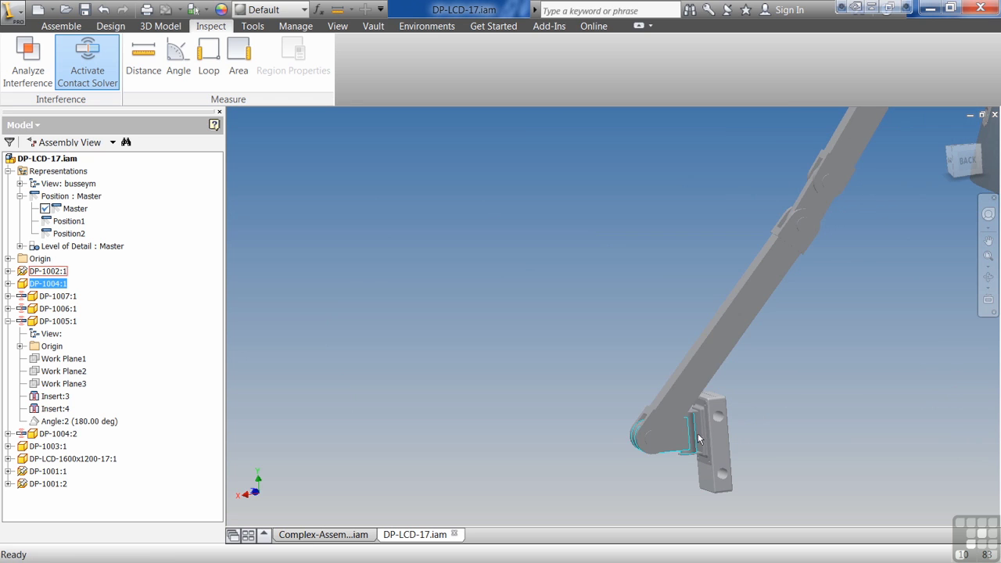
{"action": "right_click", "coordinate": [690, 442]}
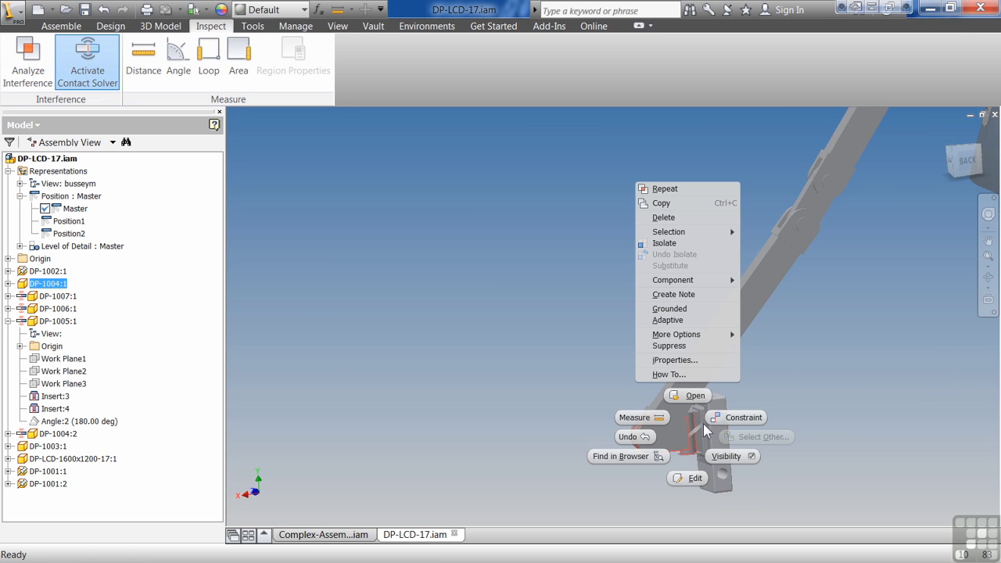
{"action": "left_click", "coordinate": [680, 308]}
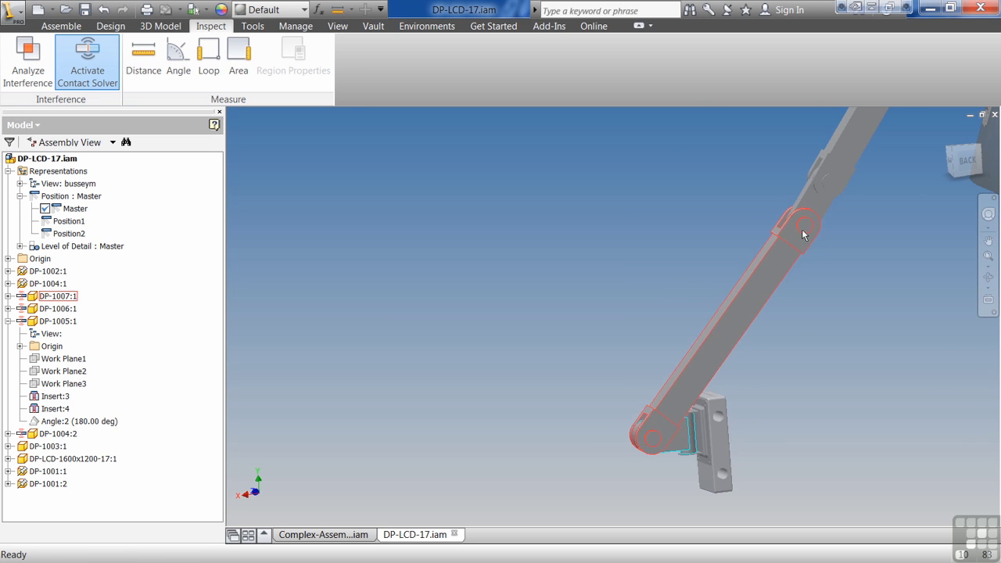
Swing the long arm DP-1007:1 to a nearly vertical position above the wall mount and ground it there.
{"action": "left_click_drag", "start_coordinate": [803, 235], "coordinate": [579, 274]}
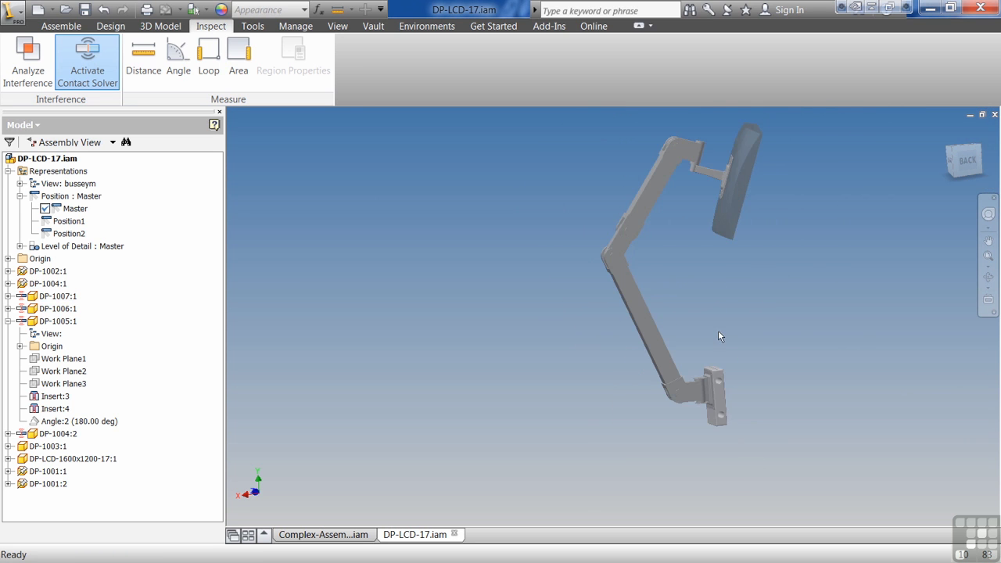
{"action": "left_click_drag", "start_coordinate": [671, 248], "coordinate": [645, 334]}
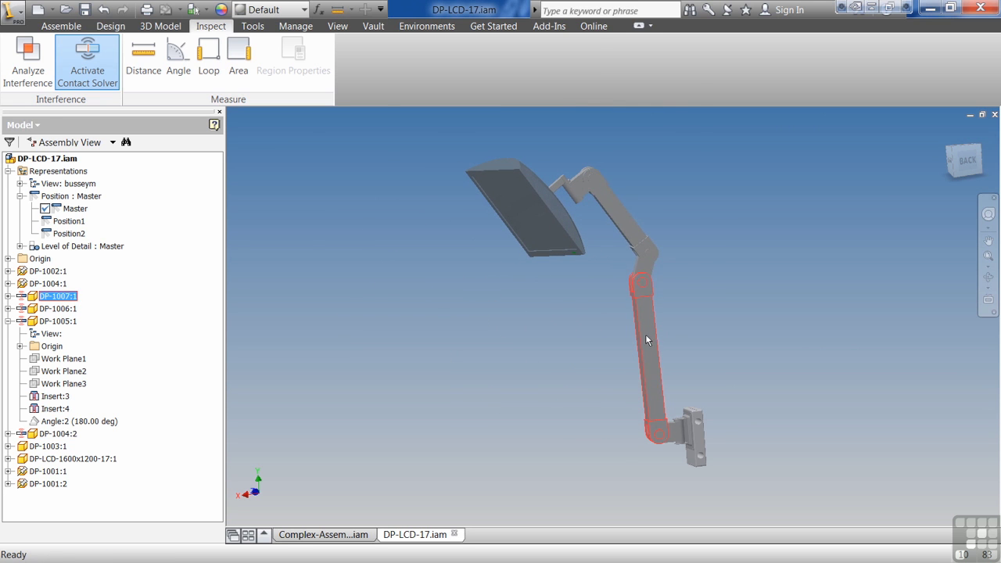
{"action": "right_click", "coordinate": [646, 340]}
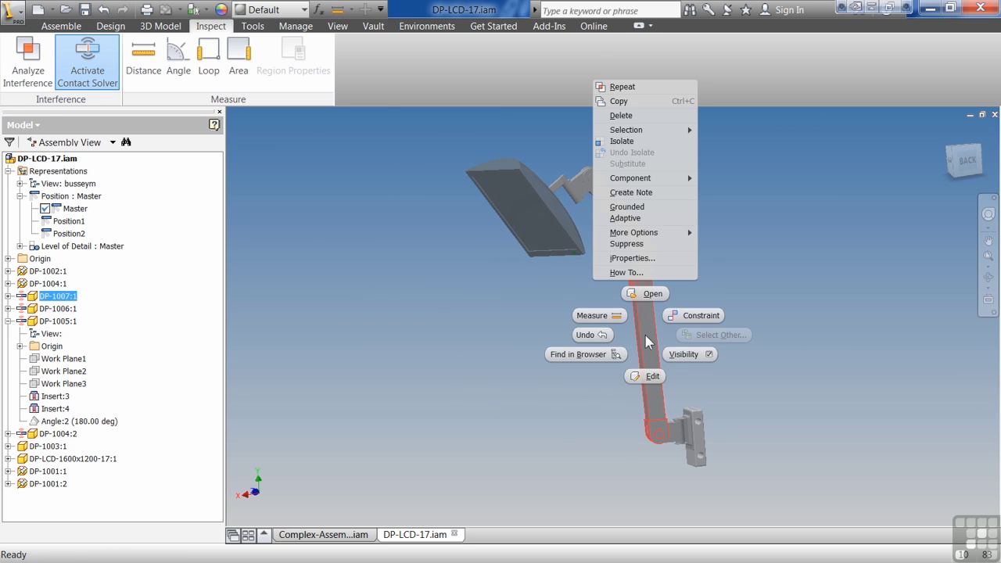
{"action": "left_click", "coordinate": [627, 208]}
Swing arm DP-1005:1 through its range of motion, ending with the monitor lowered on the side away from the wall mount.
{"action": "left_click_drag", "start_coordinate": [603, 205], "coordinate": [610, 406]}
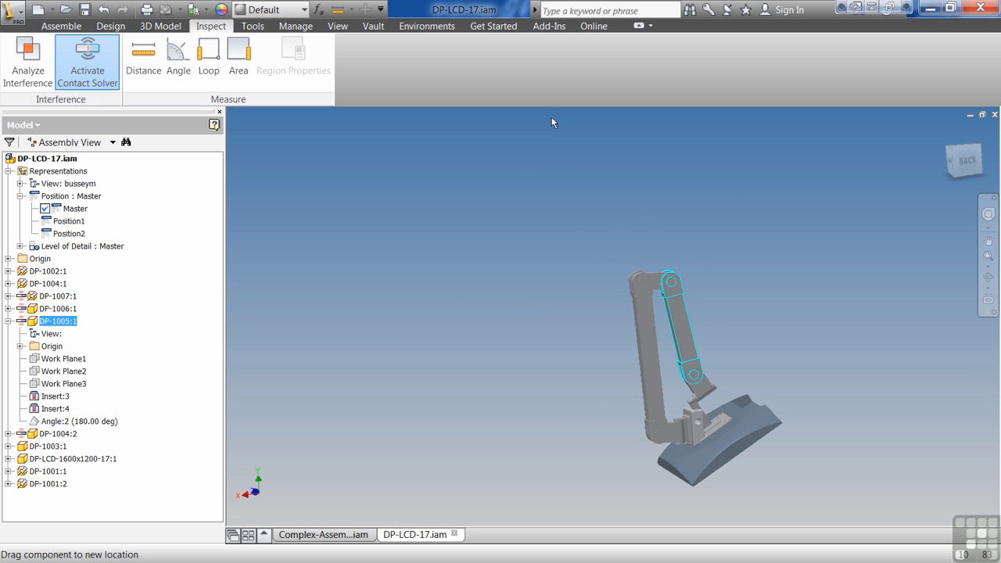
{"action": "left_click_drag", "start_coordinate": [675, 291], "coordinate": [584, 394]}
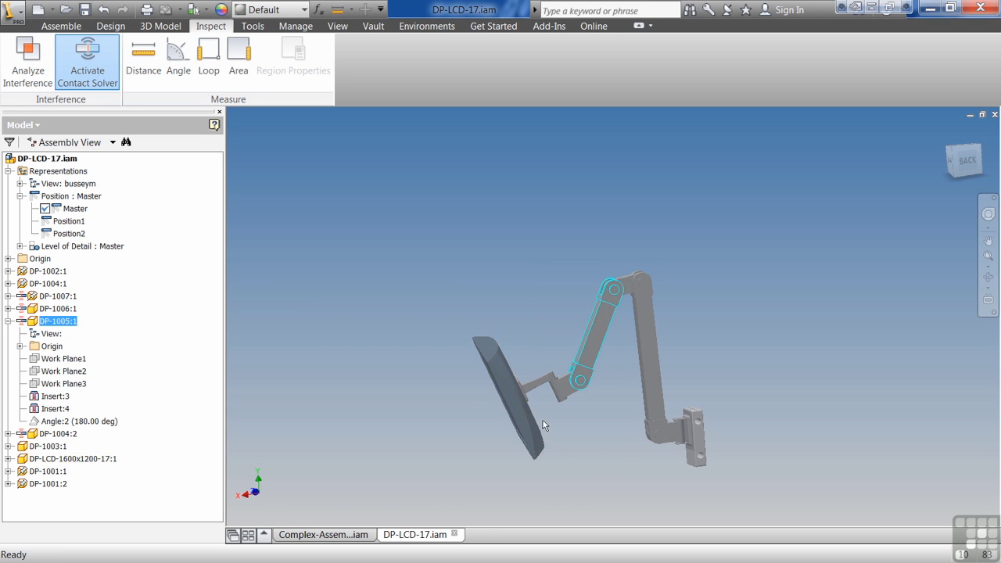
{"action": "left_click", "coordinate": [560, 436]}
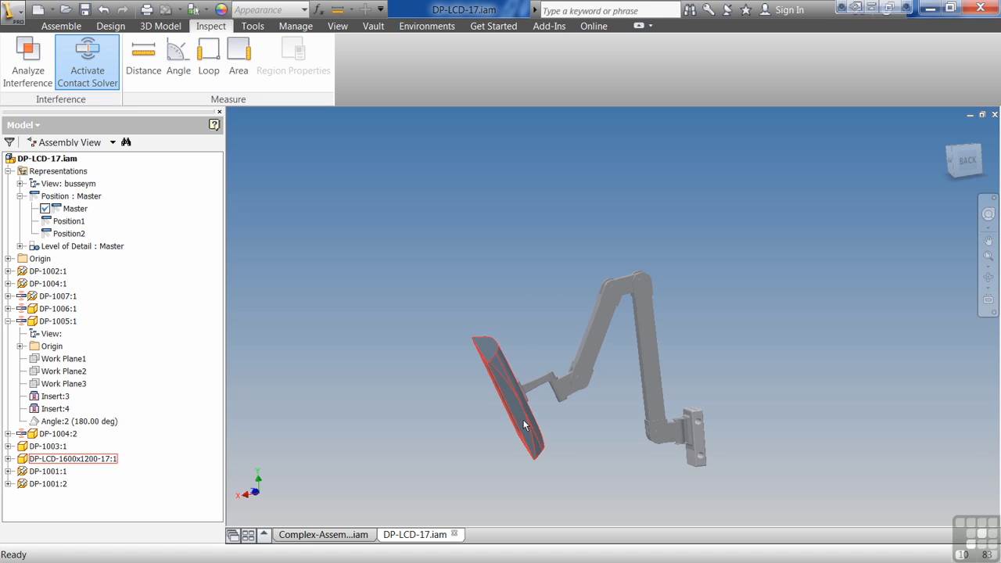
{"action": "left_click_drag", "start_coordinate": [524, 425], "coordinate": [605, 432]}
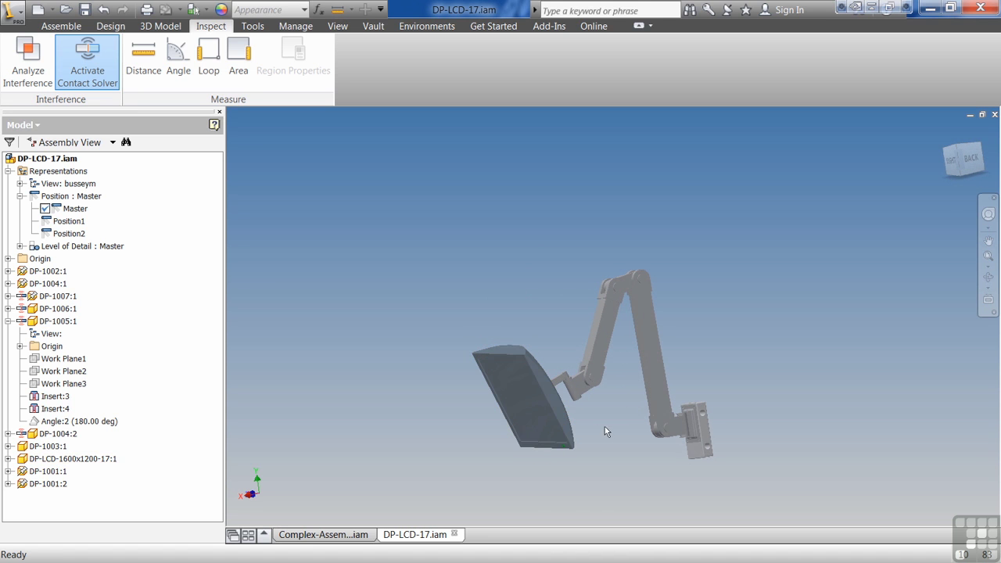
Update and review the physical properties of the DP-LCD-17.iam assembly.
{"action": "right_click", "coordinate": [79, 160]}
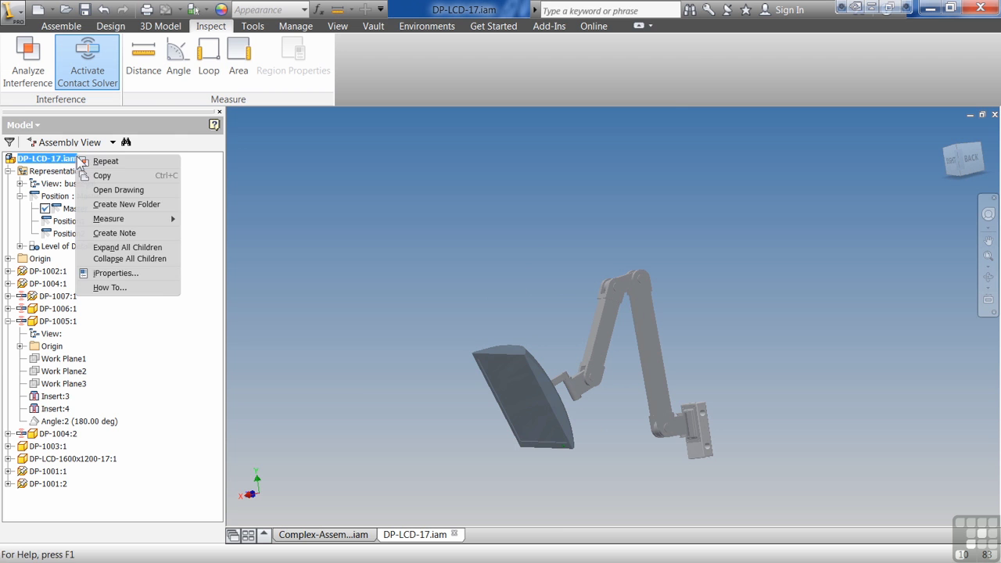
{"action": "left_click", "coordinate": [117, 273]}
{"action": "left_click", "coordinate": [545, 68]}
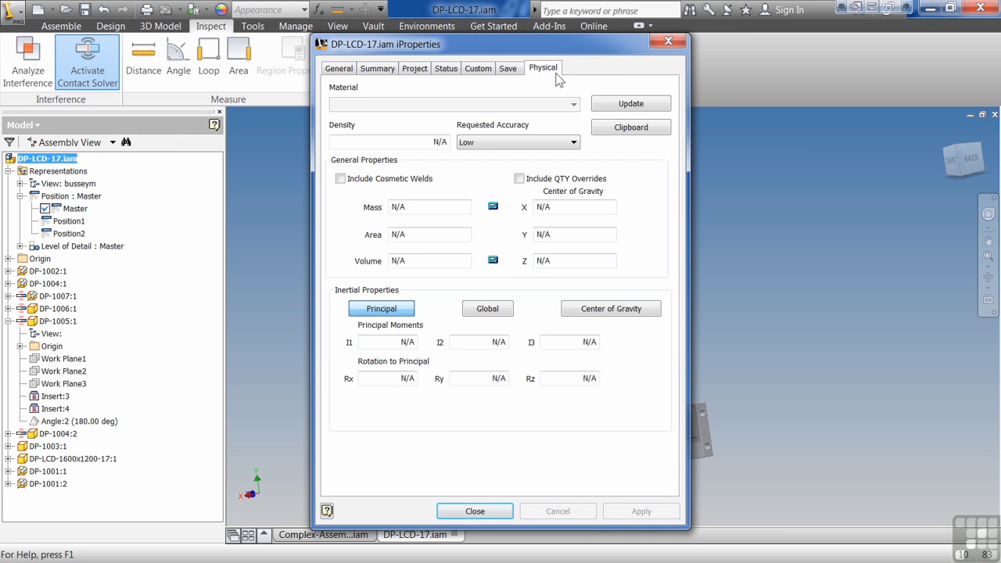
{"action": "left_click", "coordinate": [661, 108]}
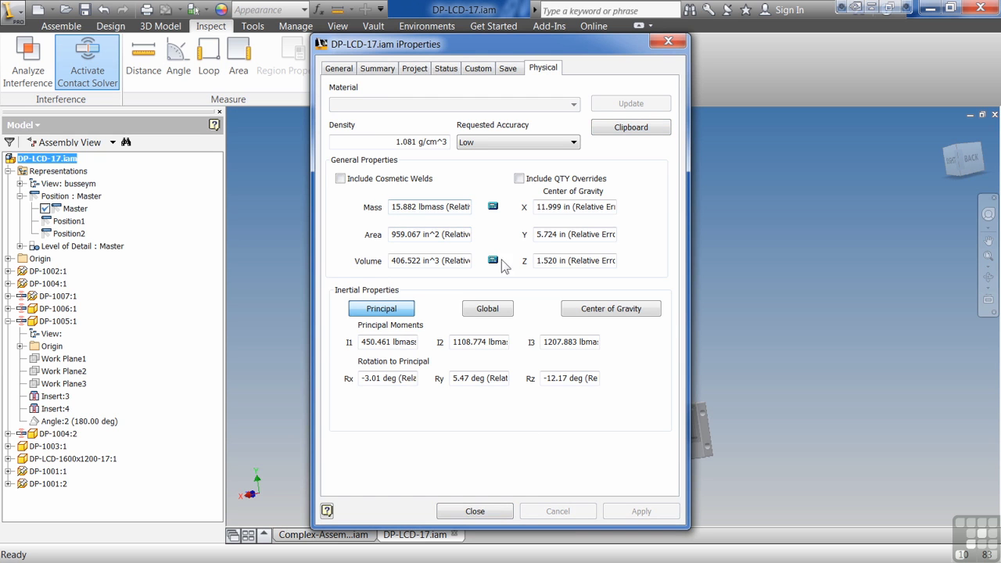
{"action": "left_click", "coordinate": [507, 511]}
Open the monitor part DP-LCD-1600x1200-17 and override its mass to 12.25 lbmass in its physical iProperties.
{"action": "left_click", "coordinate": [522, 379]}
{"action": "right_click", "coordinate": [521, 377]}
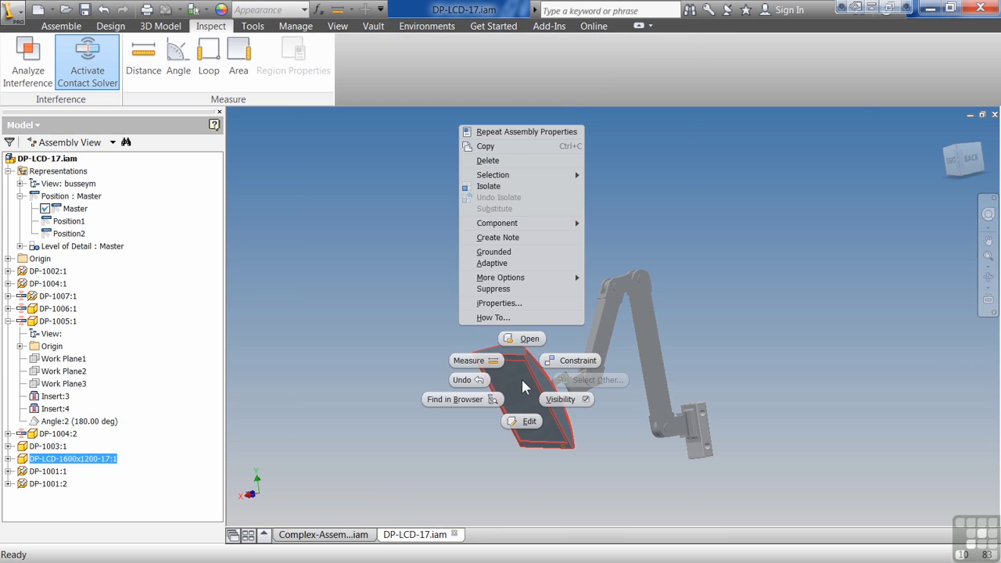
{"action": "left_click", "coordinate": [523, 339]}
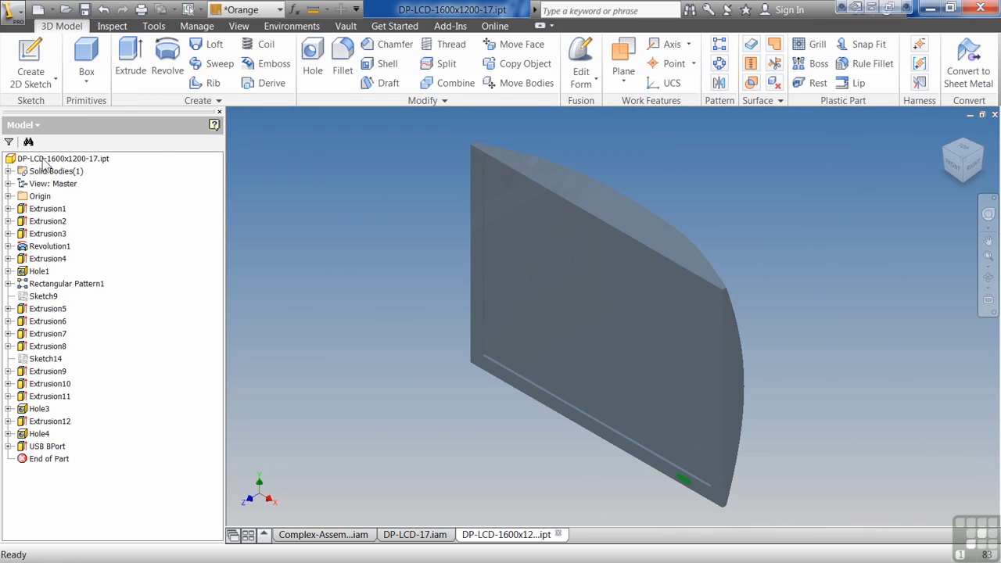
{"action": "right_click", "coordinate": [43, 161]}
{"action": "left_click", "coordinate": [89, 283]}
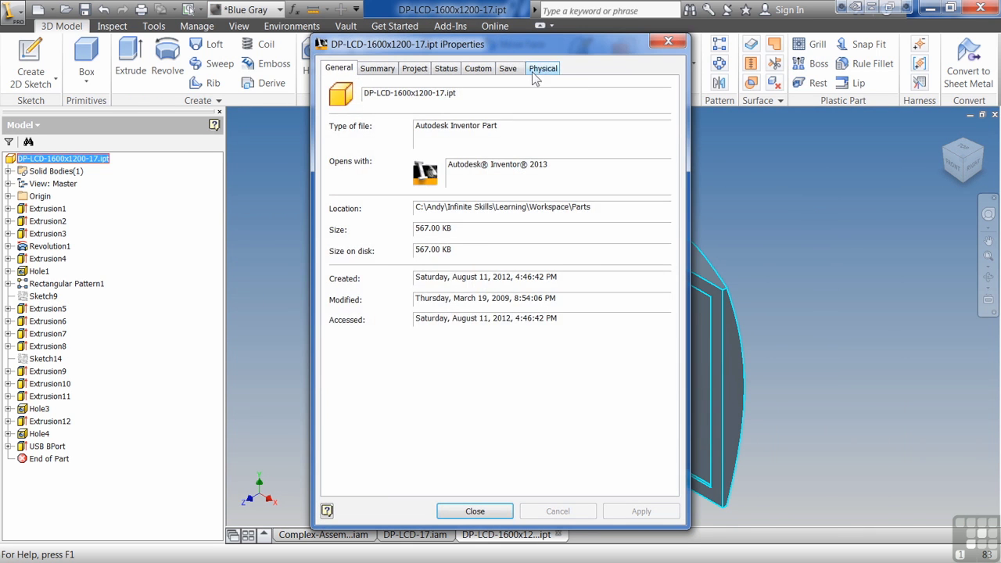
{"action": "left_click", "coordinate": [540, 71]}
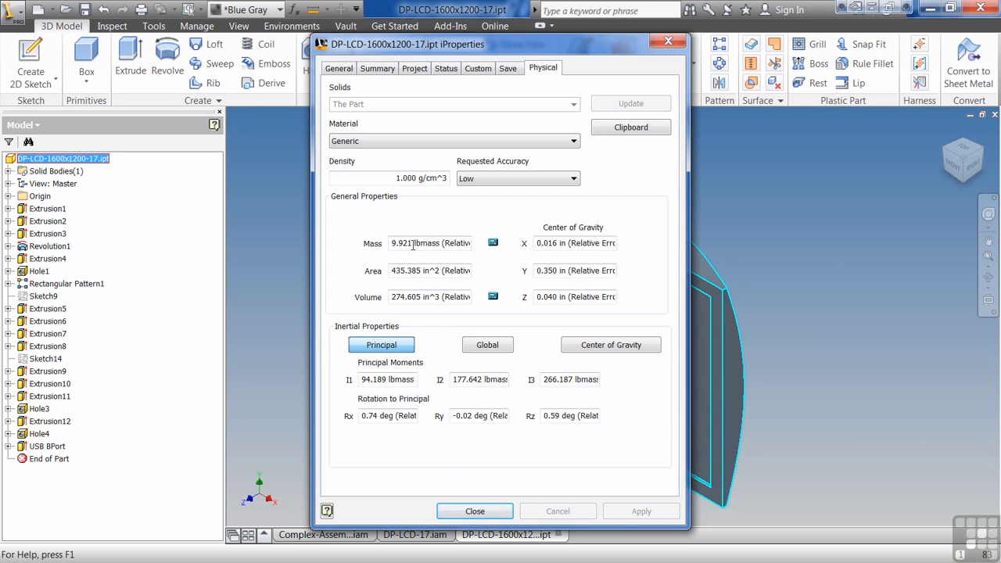
{"action": "left_click_drag", "start_coordinate": [412, 242], "coordinate": [313, 247]}
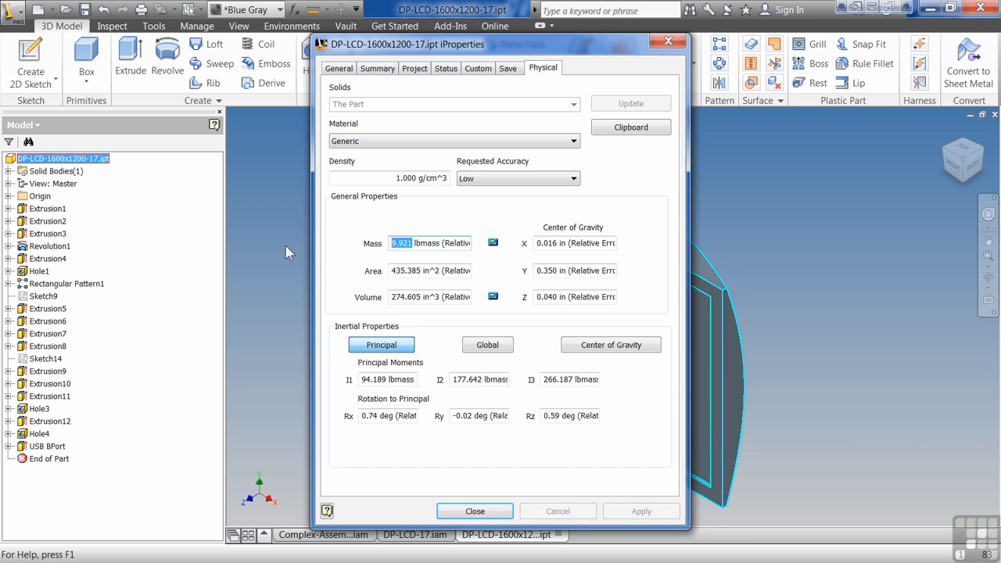
{"action": "type", "text": "12."}
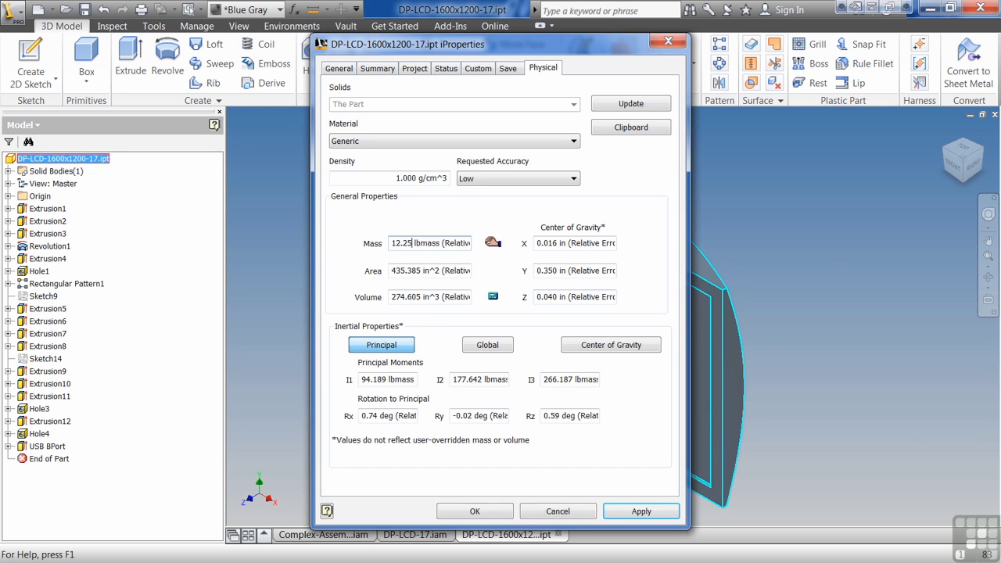
{"action": "key", "text": "Return"}
{"action": "left_click", "coordinate": [481, 512]}
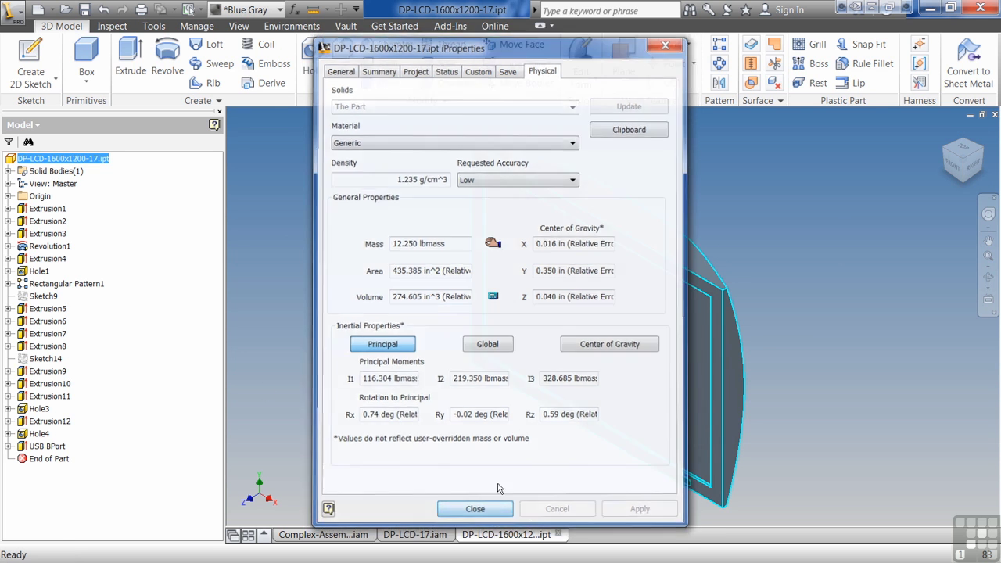
Close the monitor part and save its changes.
{"action": "left_click", "coordinate": [994, 115]}
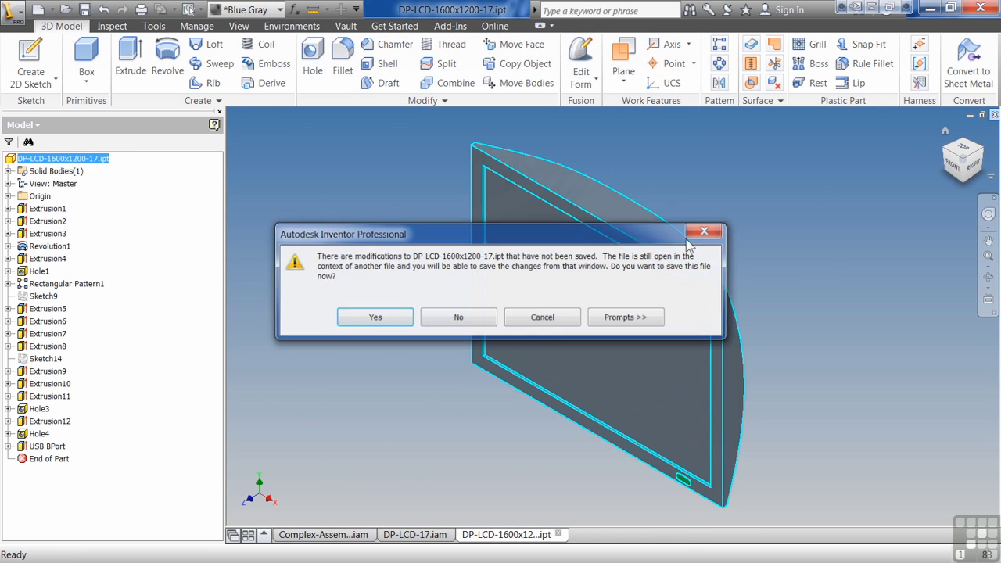
{"action": "left_click", "coordinate": [397, 318]}
{"action": "left_click", "coordinate": [566, 265]}
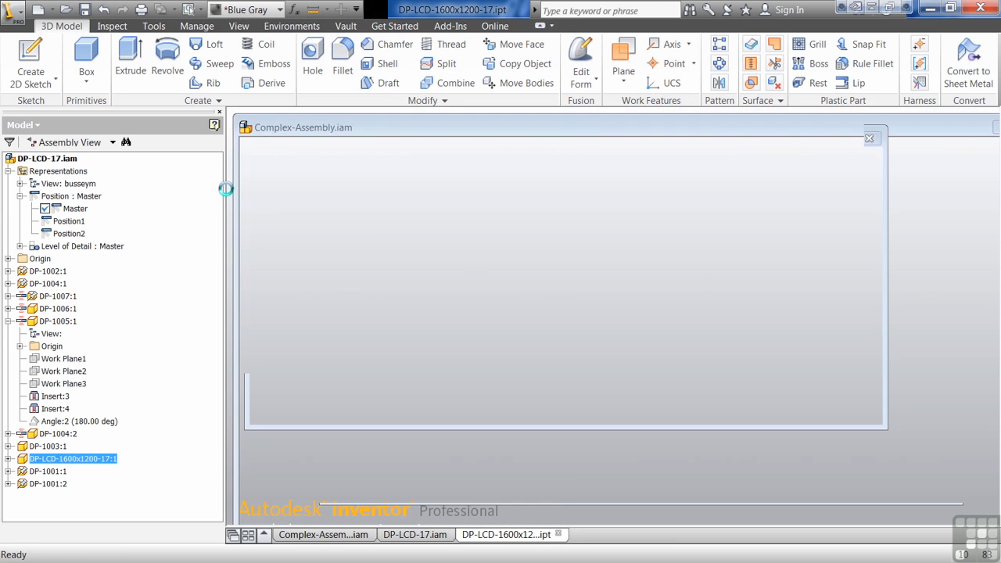
Review the mass of the DP-LCD-17.iam assembly in its physical properties.
{"action": "right_click", "coordinate": [71, 158]}
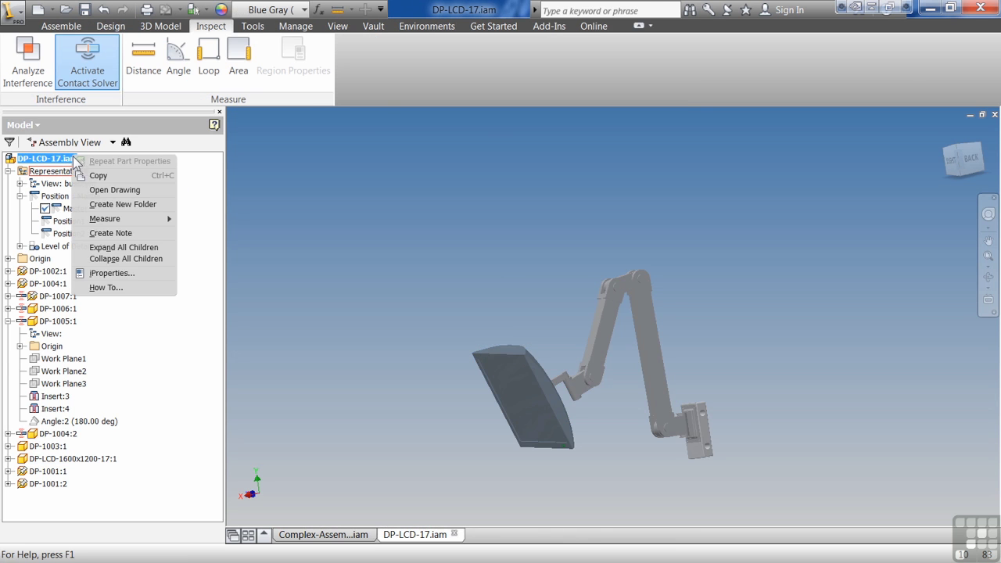
{"action": "left_click", "coordinate": [110, 273]}
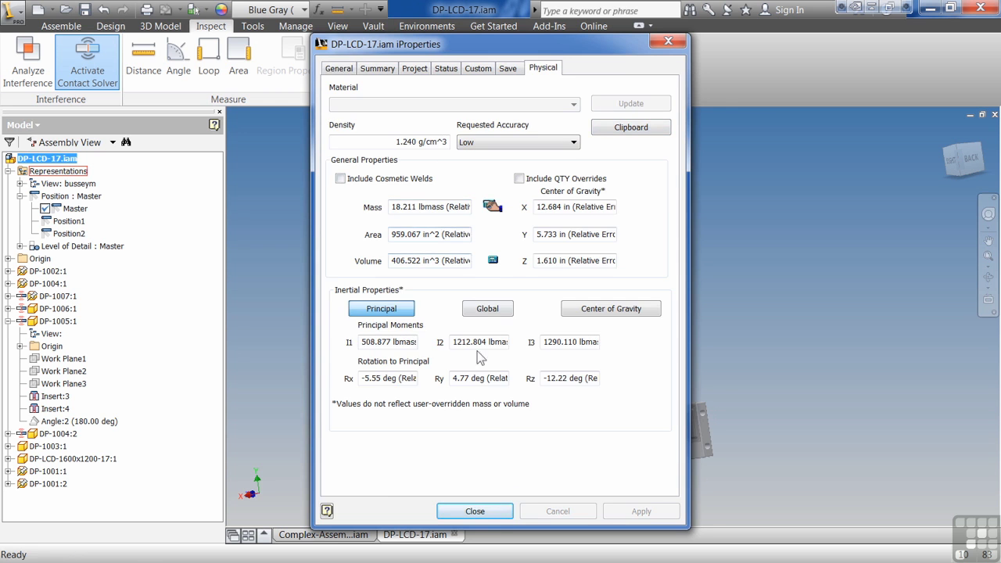
{"action": "left_click", "coordinate": [475, 511]}
Ground arm DP-1005:1 and swing bracket DP-1004:2 upward to tilt the monitor.
{"action": "mouse_move", "coordinate": [623, 432]}
{"action": "left_mouse_down"}
{"action": "mouse_move", "coordinate": [579, 384]}
{"action": "mouse_move", "coordinate": [606, 366]}
{"action": "mouse_move", "coordinate": [645, 434]}
{"action": "mouse_move", "coordinate": [627, 431]}
{"action": "left_mouse_up"}
{"action": "left_click_drag", "start_coordinate": [560, 357], "coordinate": [599, 425]}
{"action": "right_click", "coordinate": [610, 413]}
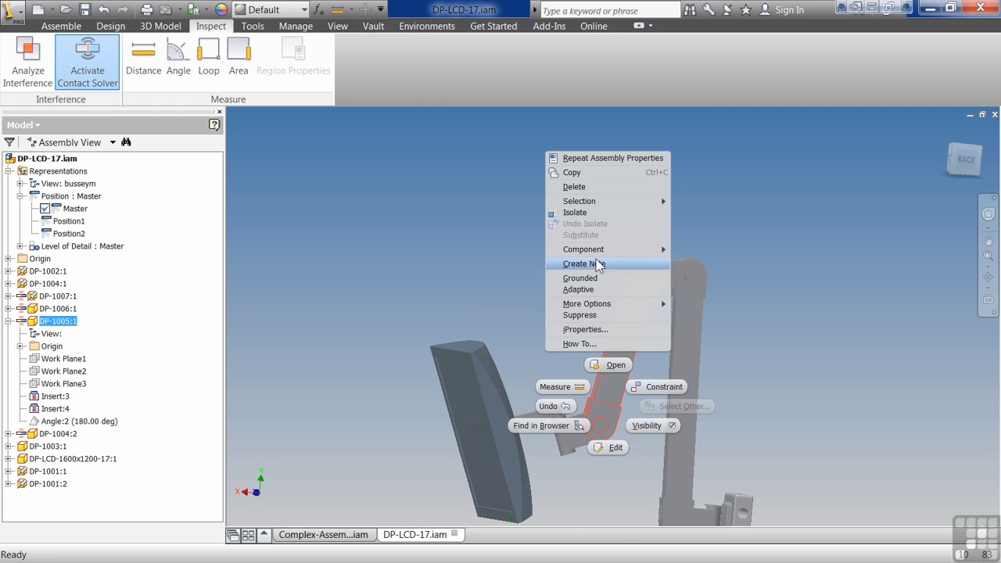
{"action": "left_click", "coordinate": [580, 279]}
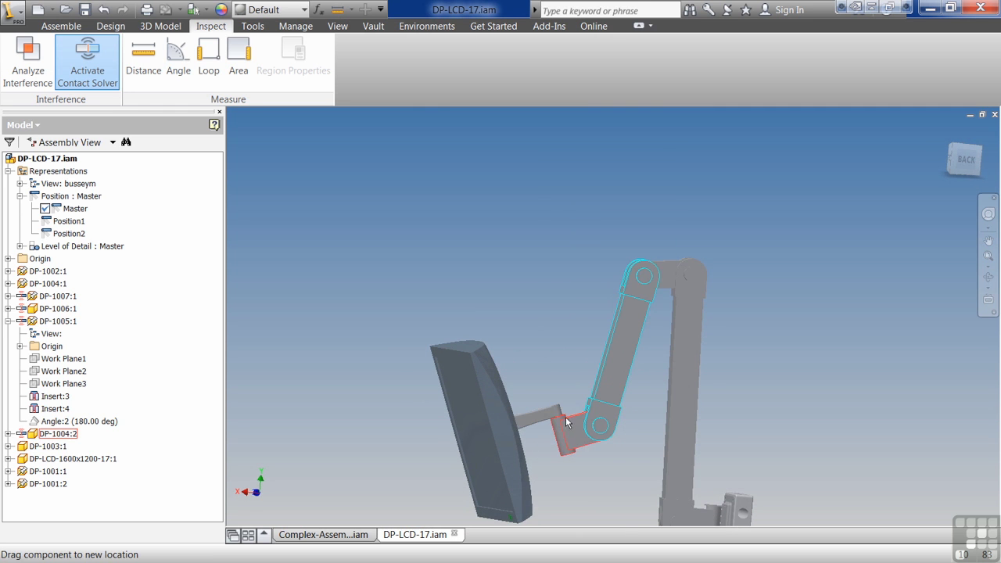
{"action": "left_click_drag", "start_coordinate": [568, 423], "coordinate": [589, 376]}
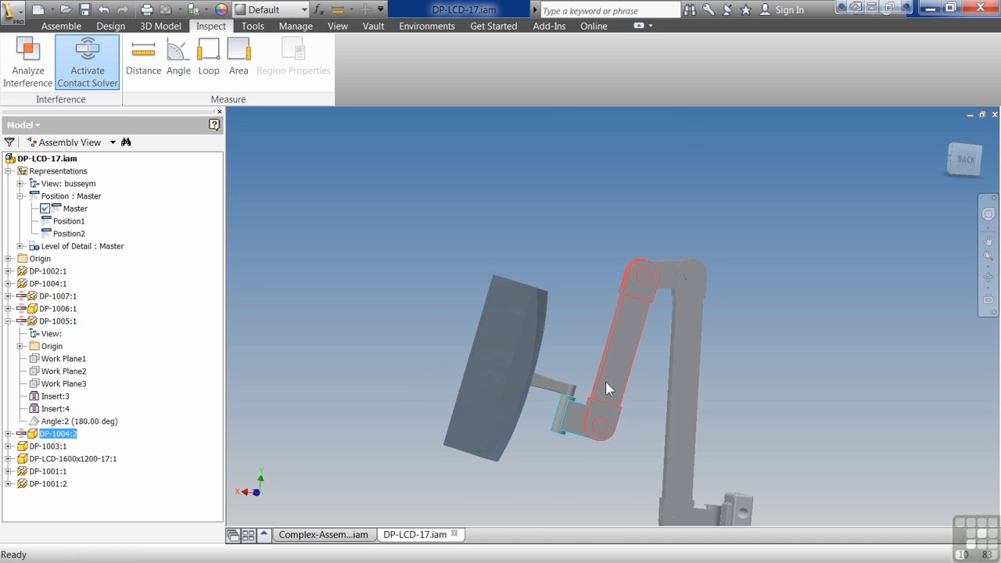
Unground arm DP-1005:1 and swing it up and back down with the monitor attached.
{"action": "right_click", "coordinate": [609, 389]}
{"action": "left_click", "coordinate": [602, 247]}
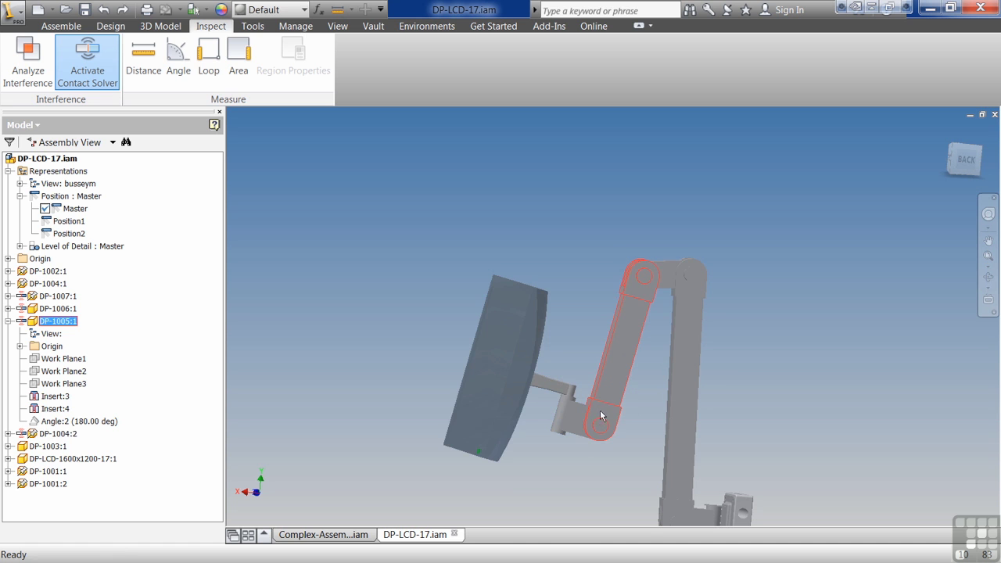
{"action": "left_click_drag", "start_coordinate": [594, 426], "coordinate": [680, 471]}
{"action": "left_click_drag", "start_coordinate": [613, 500], "coordinate": [516, 384]}
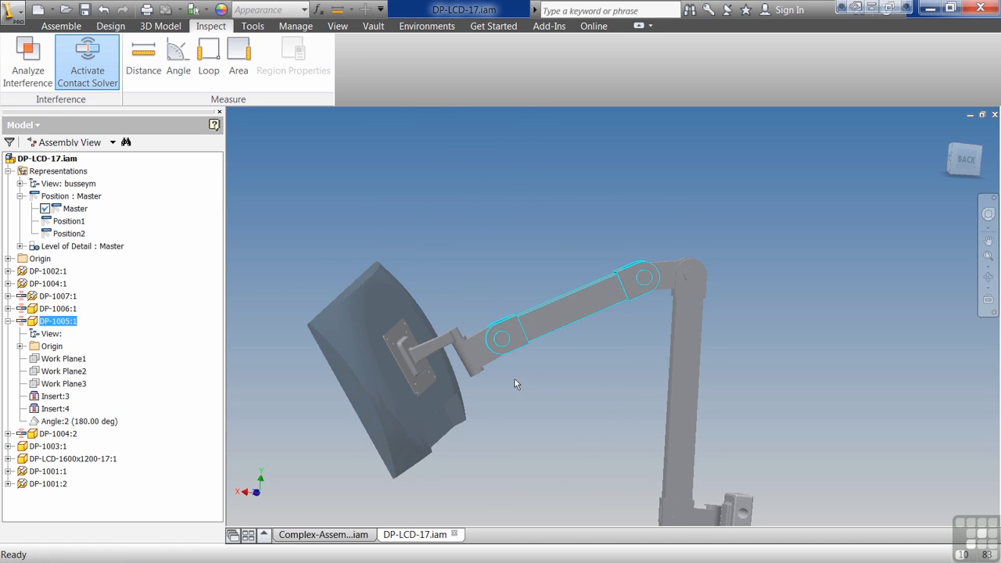
{"action": "left_click_drag", "start_coordinate": [510, 348], "coordinate": [587, 405]}
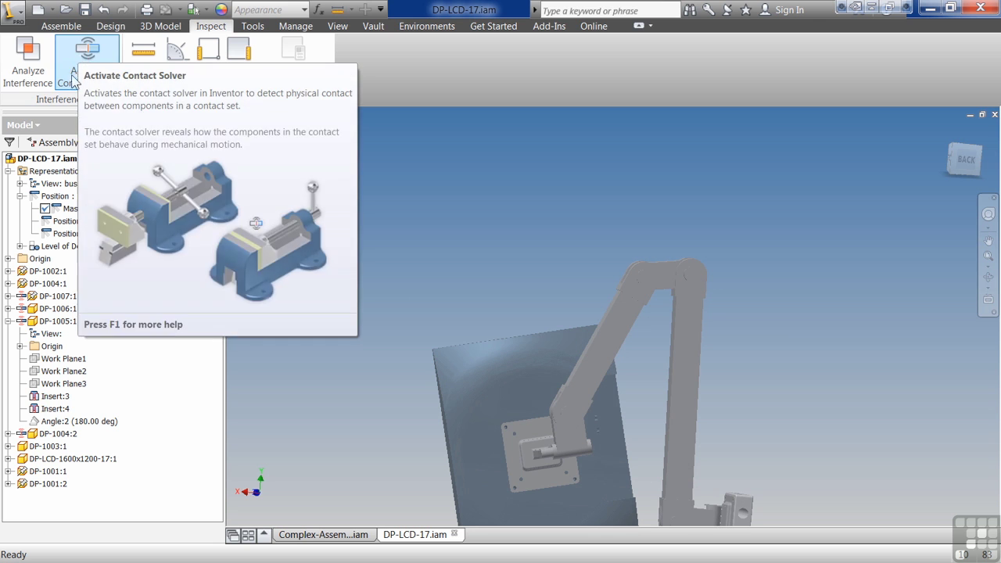
Deactivate the contact solver, collapse DP-1005:1 in the model tree, and swing the monitor and arm DP-1005:1 freely.
{"action": "left_click", "coordinate": [86, 53]}
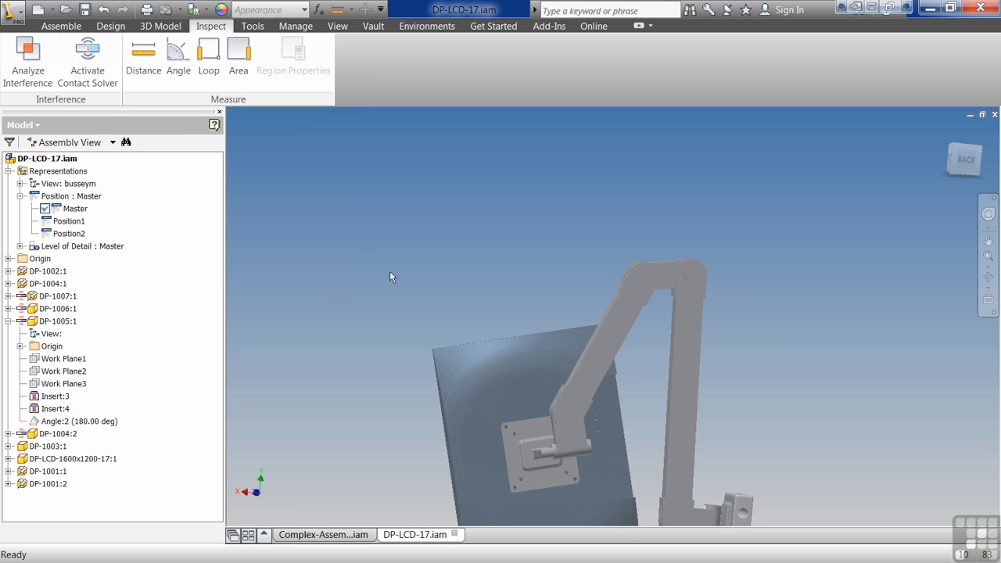
{"action": "left_click", "coordinate": [7, 320]}
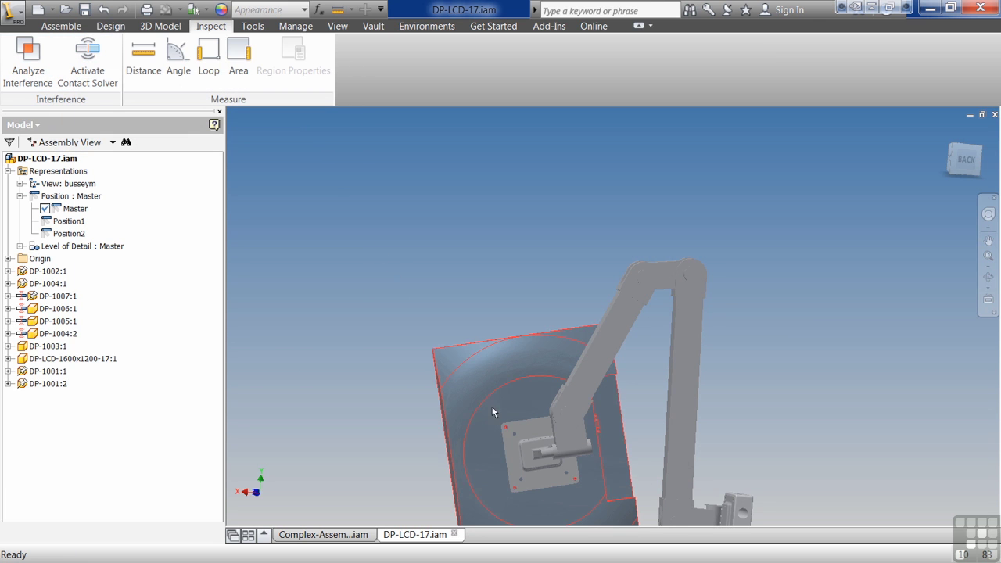
{"action": "left_click_drag", "start_coordinate": [555, 429], "coordinate": [575, 383]}
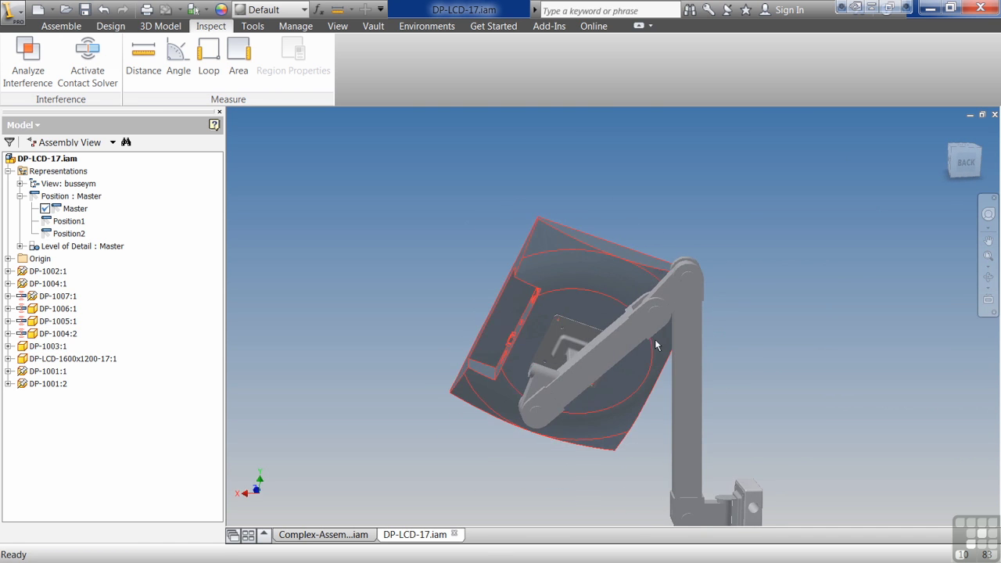
{"action": "left_click_drag", "start_coordinate": [649, 338], "coordinate": [614, 352]}
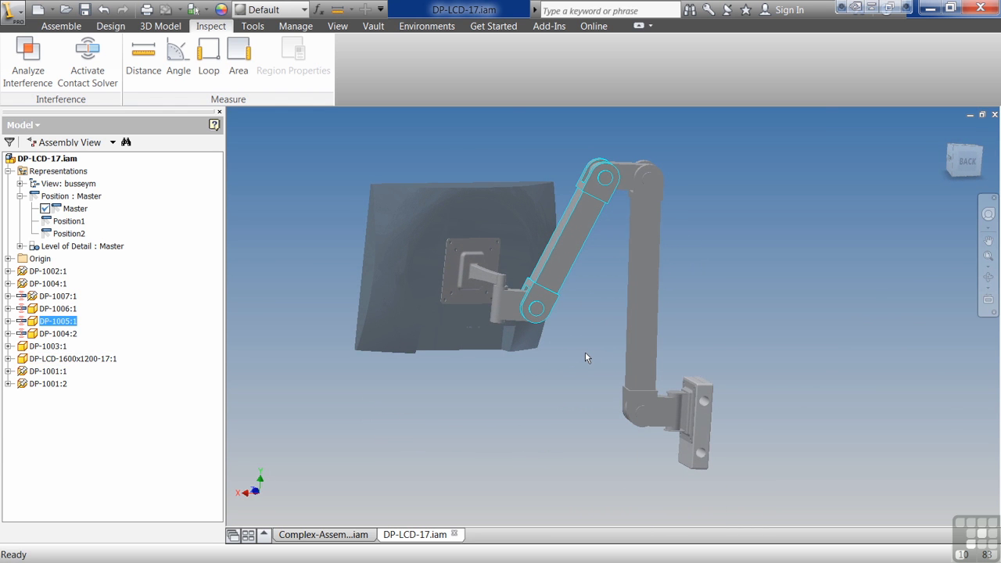